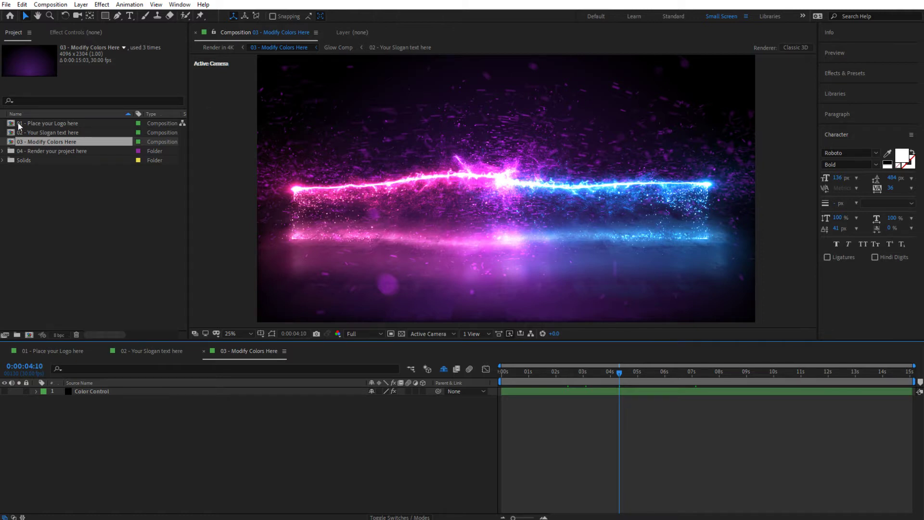
Import envato logo new main.png into the project and place it in the 01 - Place your Logo here composition.
left_click(66, 126)
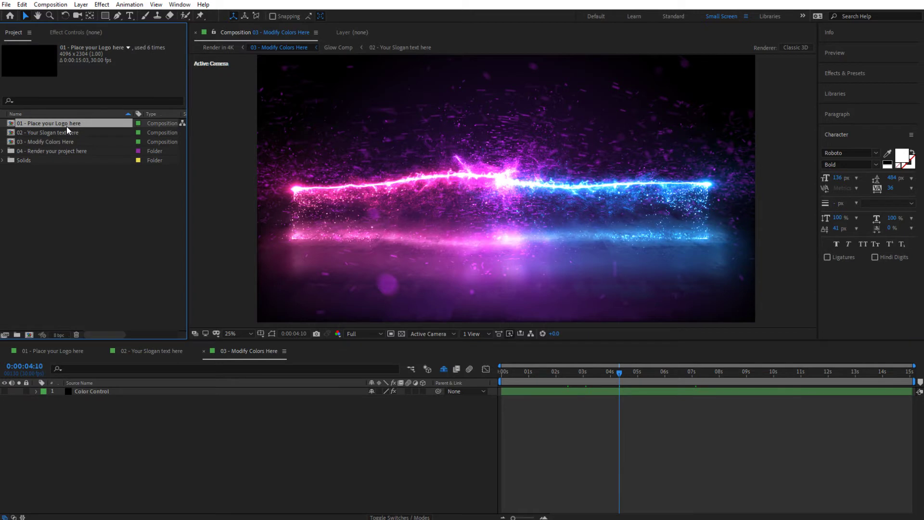
double_click(67, 126)
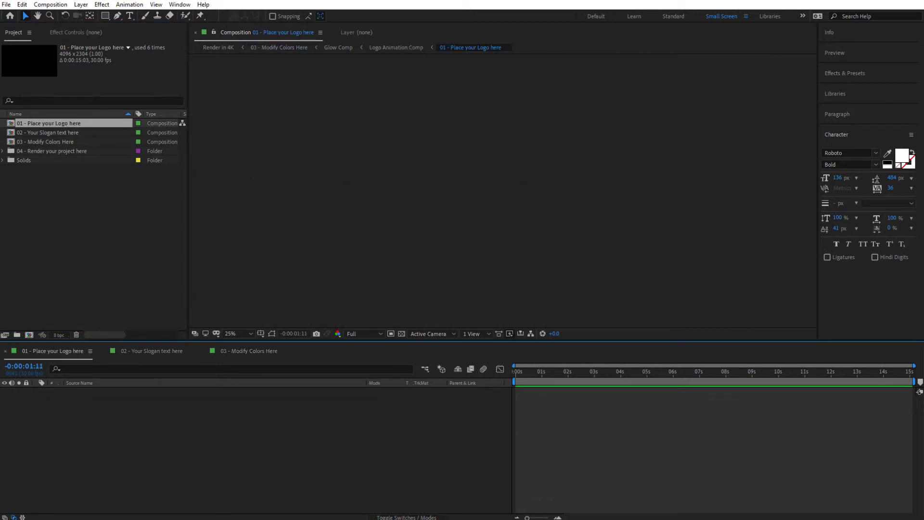
key("alt+Tab")
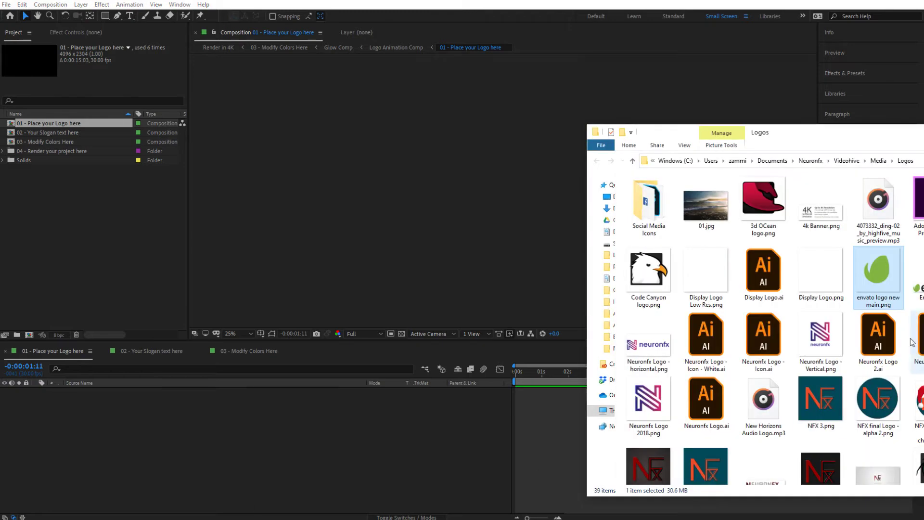
left_click_drag(870, 268, 91, 243)
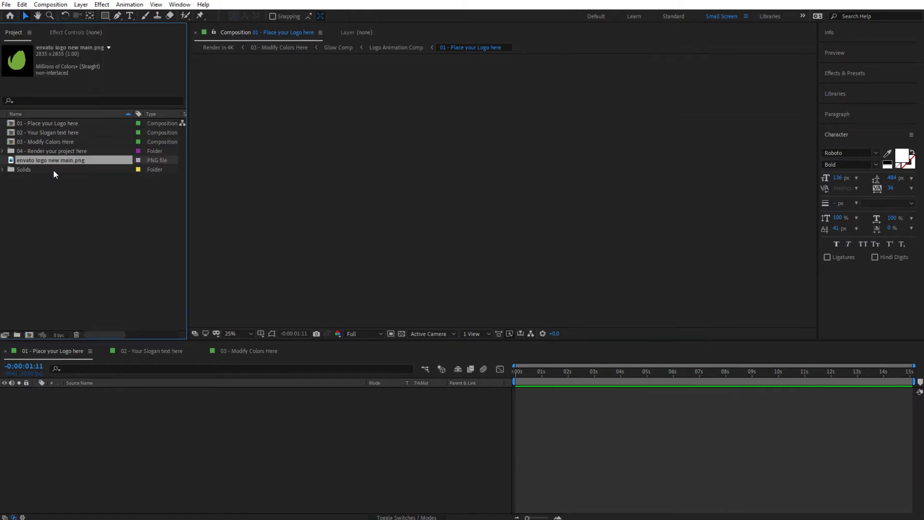
left_click_drag(45, 160, 130, 455)
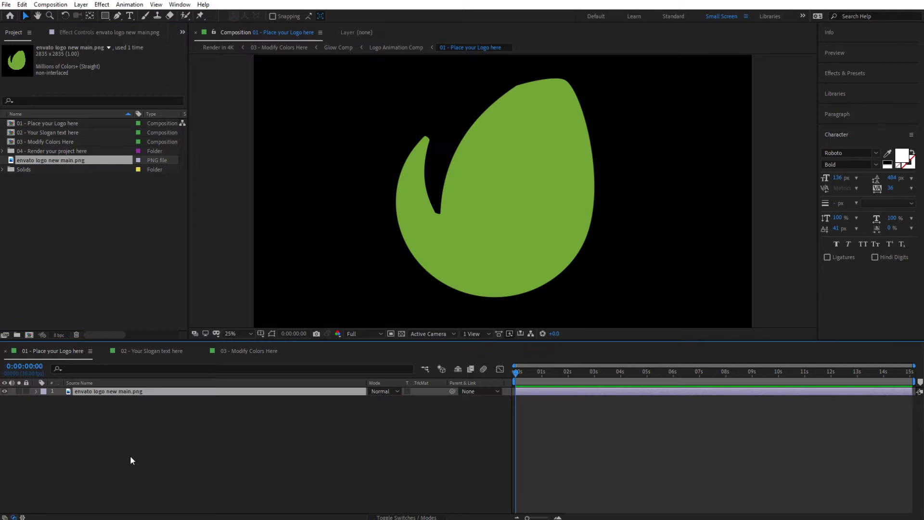
Try scaling the envato logo layer up to 108% in the logo composition.
key("s")
left_click_drag(398, 400, 402, 400)
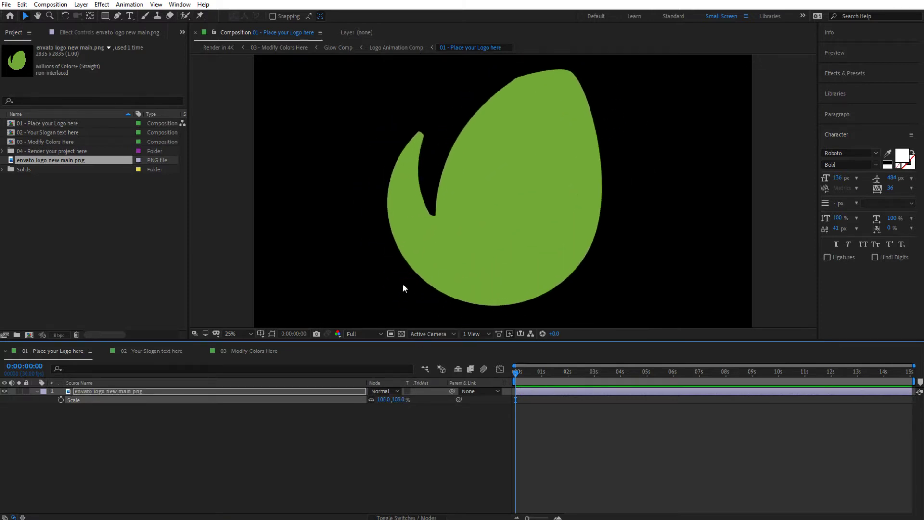
left_click(232, 334)
left_click(244, 348)
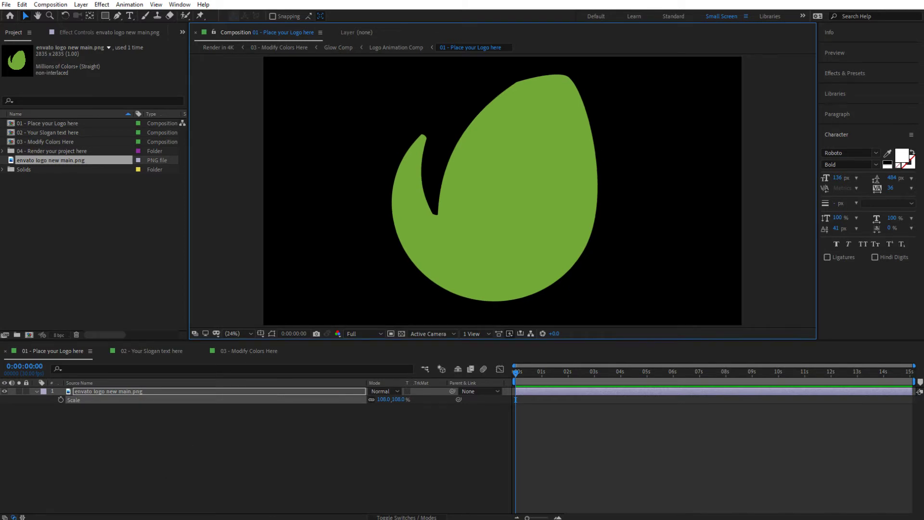
Open the 02 - Your Slogan text here composition, turn off its graph editor and move the current time to 0:00:03:08.
double_click(54, 133)
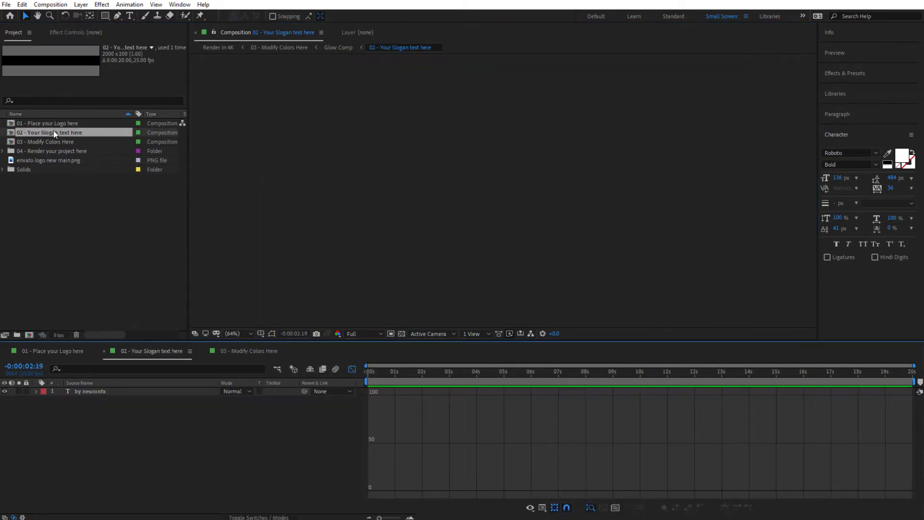
left_click(351, 368)
left_click_drag(425, 371, 458, 372)
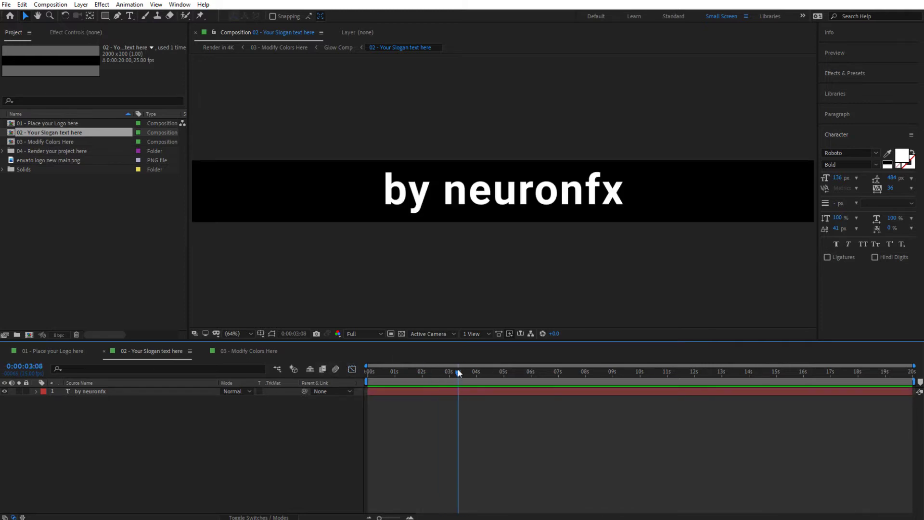
Replace the slogan text with "magical logo".
double_click(416, 197)
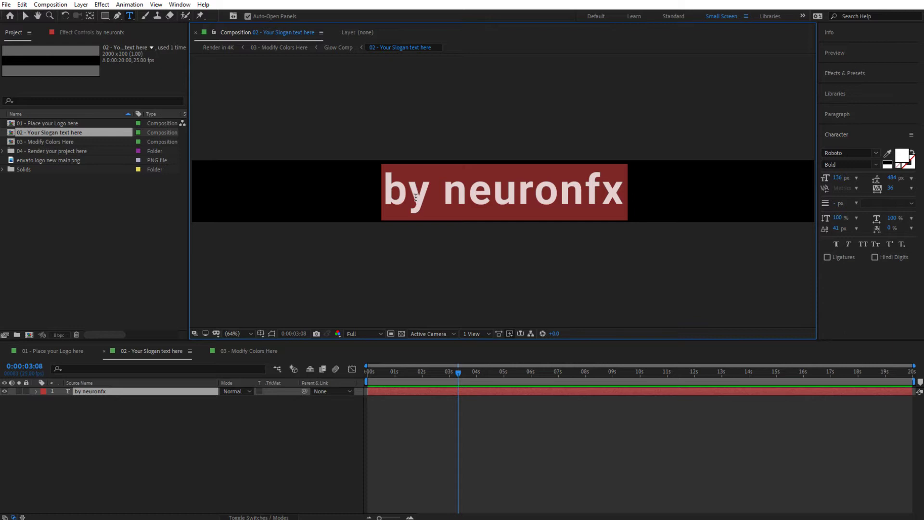
type("mmac")
key("BackSpace")
type("gical")
key("BackSpace")
key("BackSpace")
key("BackSpace")
key("BackSpace")
key("BackSpace")
key("BackSpace")
key("BackSpace")
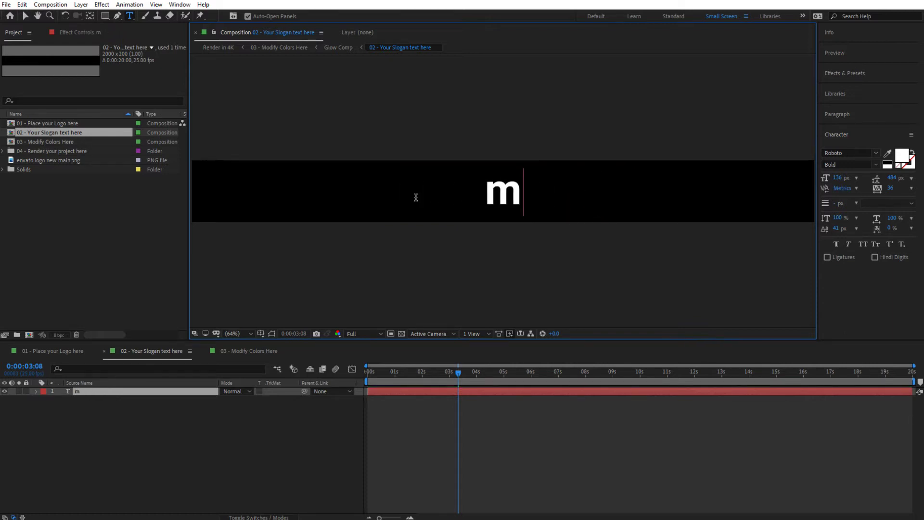
type("agic")
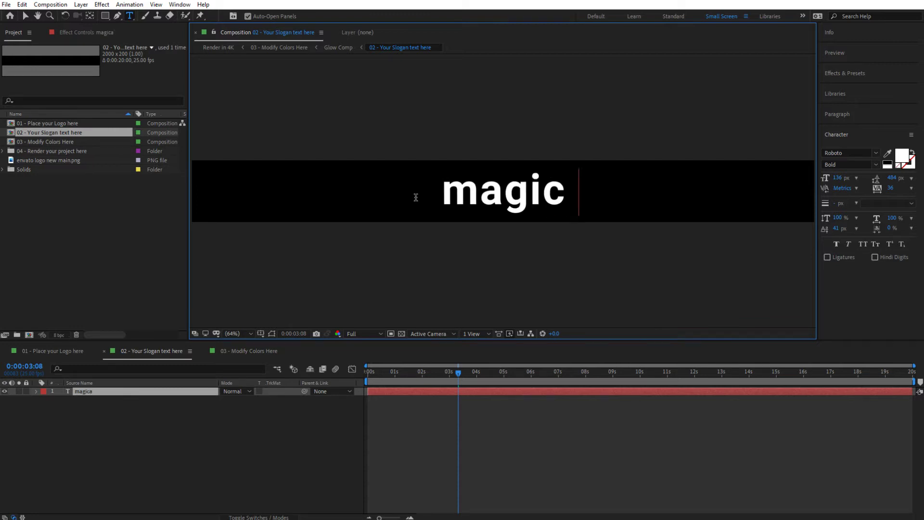
type("al logo")
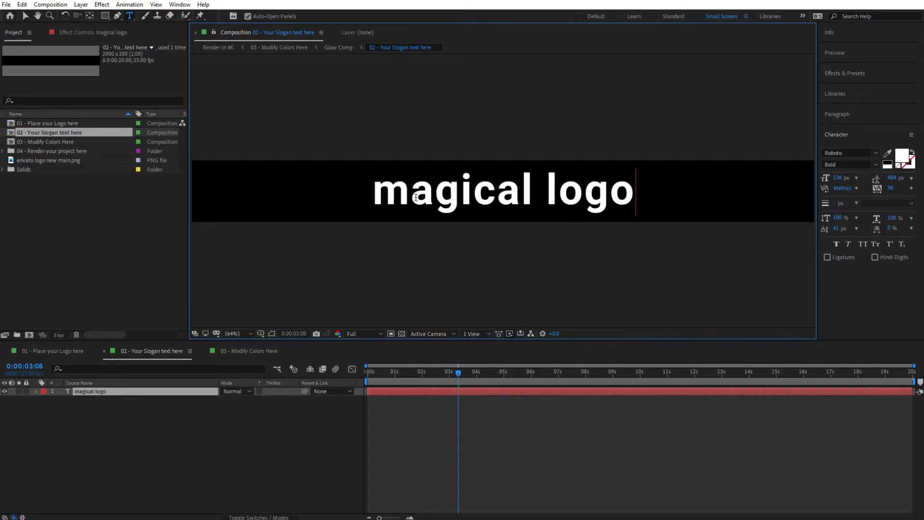
double_click(558, 195)
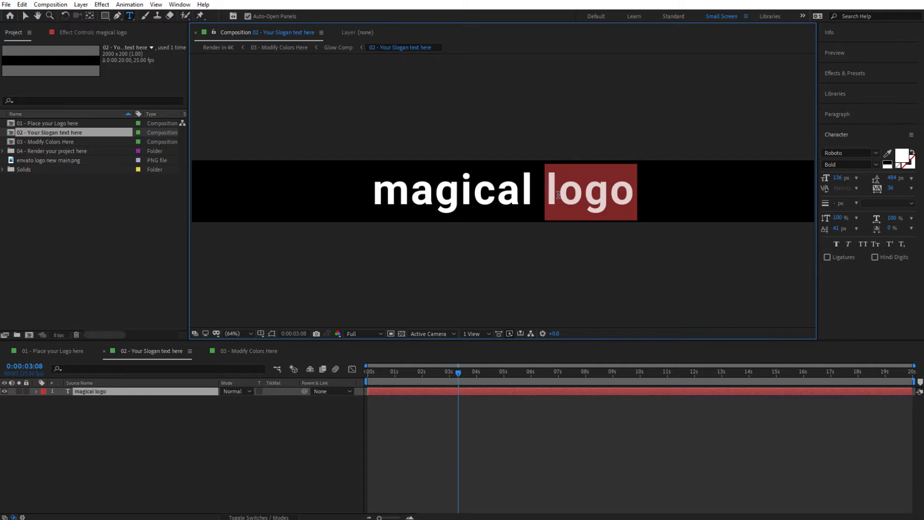
left_click(558, 194)
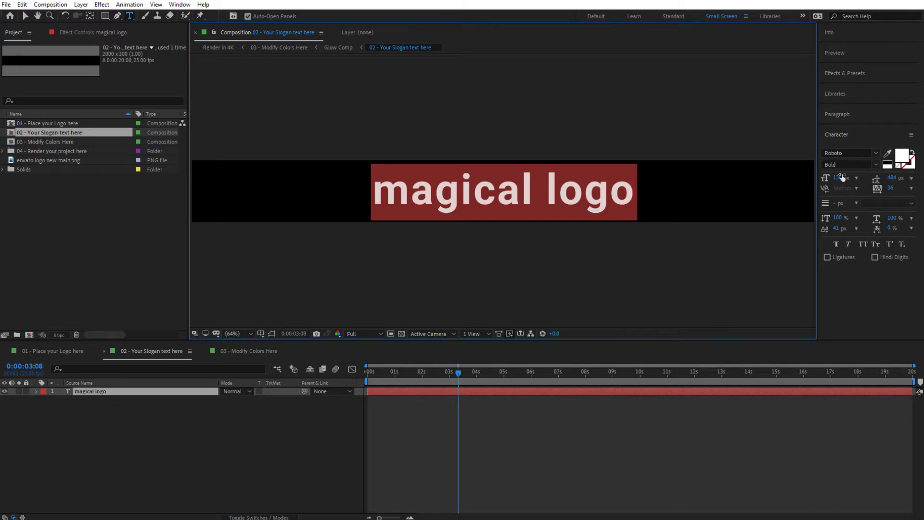
left_click(252, 435)
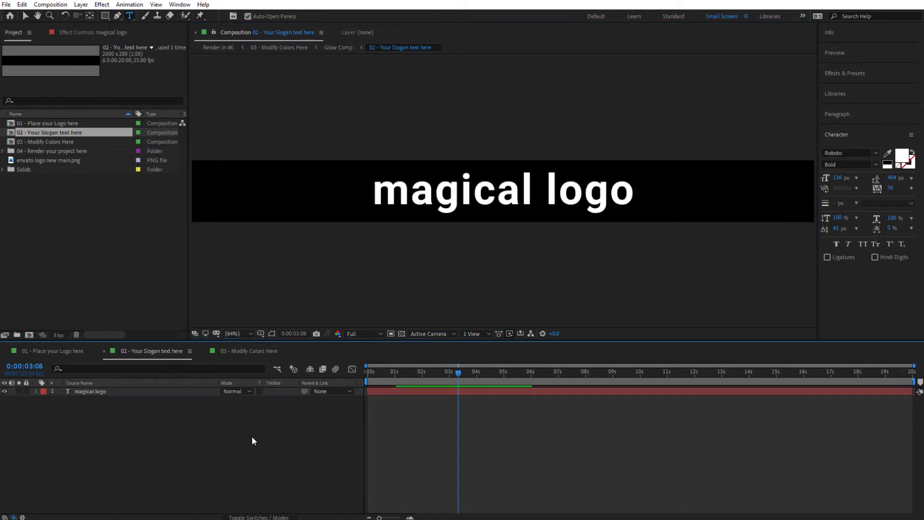
Open the 03 - Modify Colors Here composition, switch to the Selection tool and move the current time to 0:00:04:03.
double_click(46, 142)
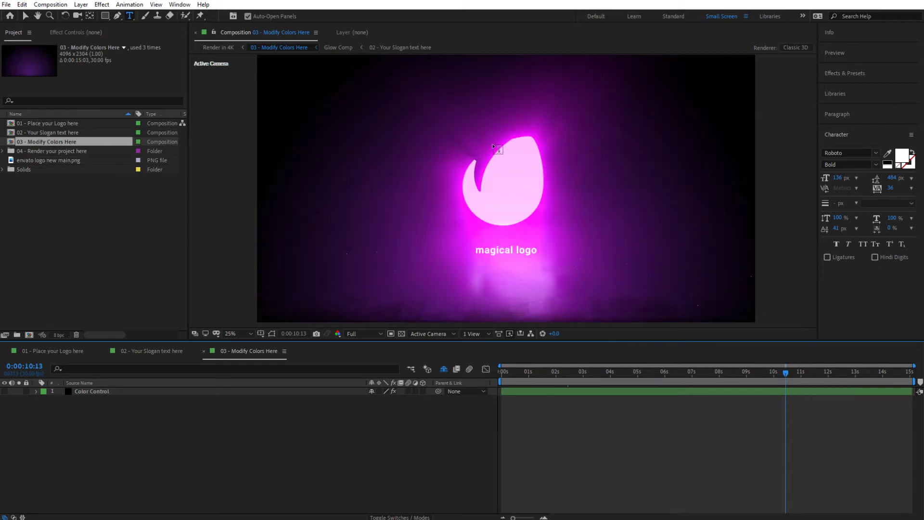
left_click(25, 16)
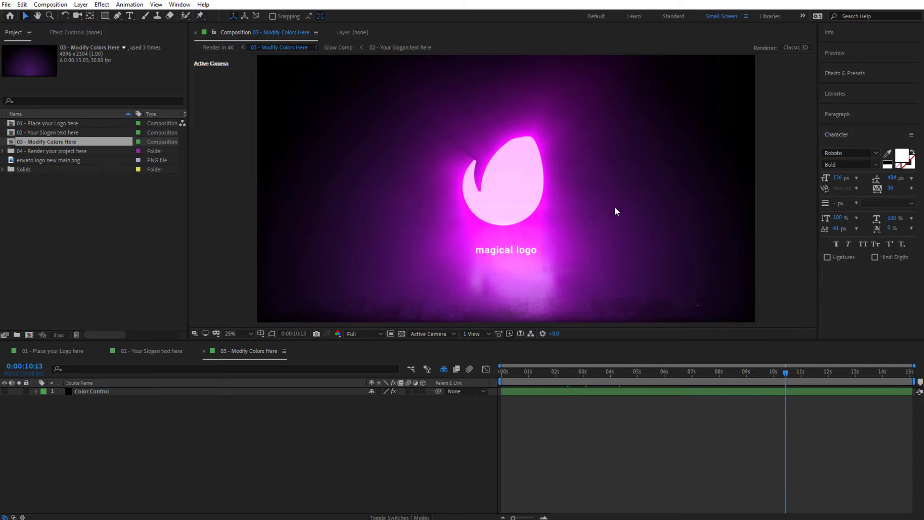
left_click(614, 374)
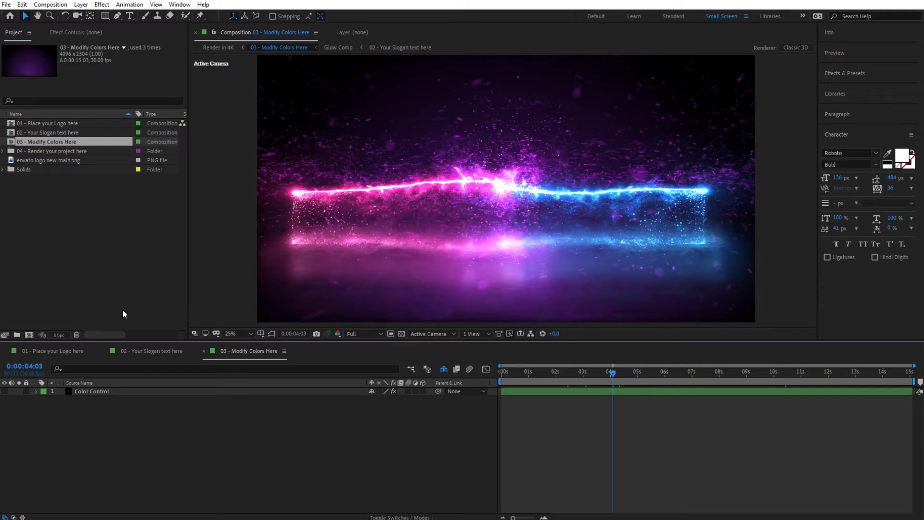
On the Color Control layer, set the Right Particles Color effect's Colorize Hue to 0x-271.0°.
left_click(98, 393)
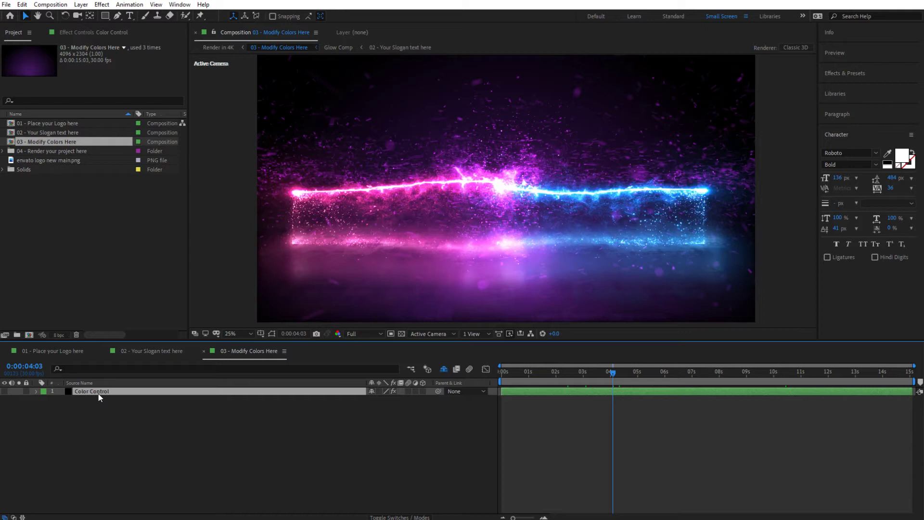
left_click(88, 32)
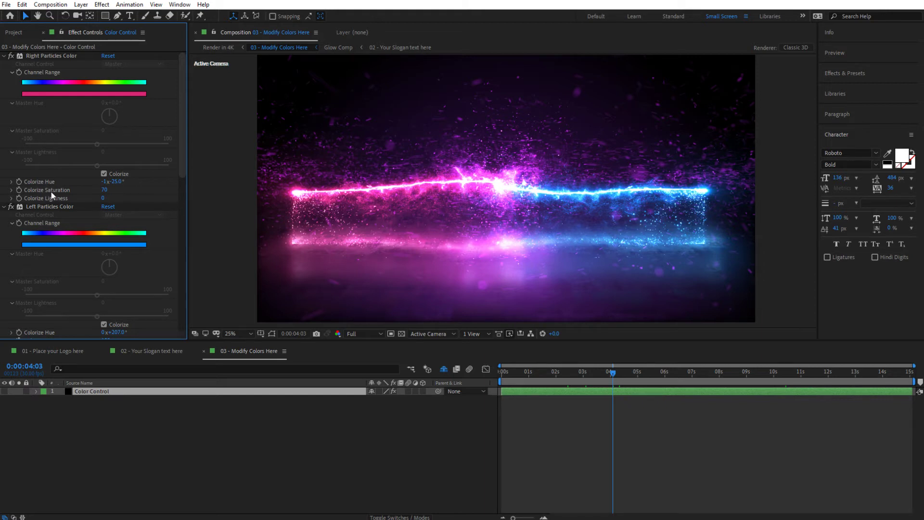
left_click_drag(117, 181, 169, 176)
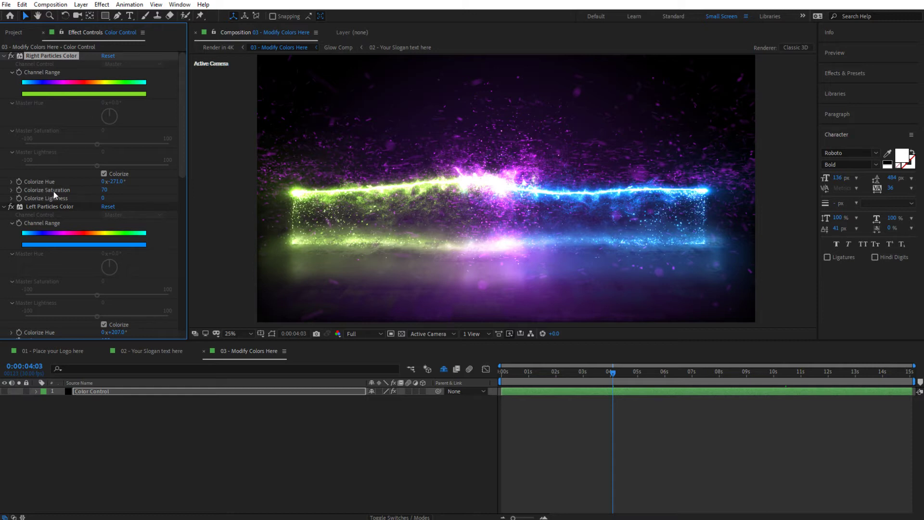
Try Colorize Saturation values of 0 and 100 for the Right Particles Color effect.
left_click(103, 190)
type("0")
key("Return")
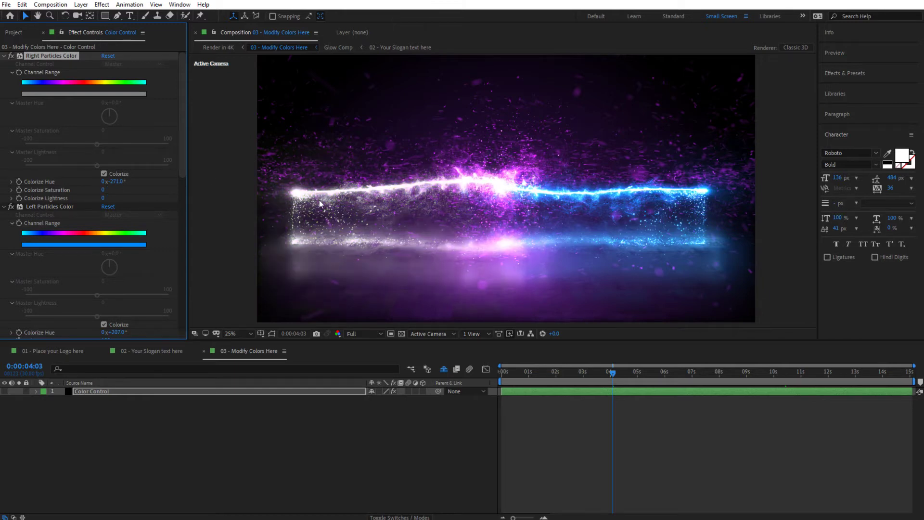
left_click(102, 192)
type("100")
key("Return")
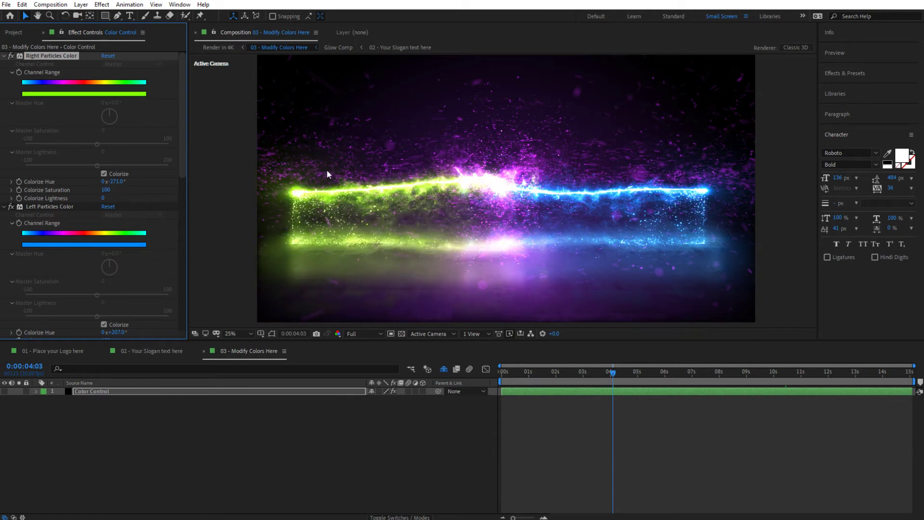
Set the Right Particles Color effect's Colorize Saturation to 80.
left_click(106, 190)
type("80")
key("Return")
Set the Left Particles Color effect's Colorize Hue to 1x+43.0° for an orange tone.
scroll(57, 214, "down", 1)
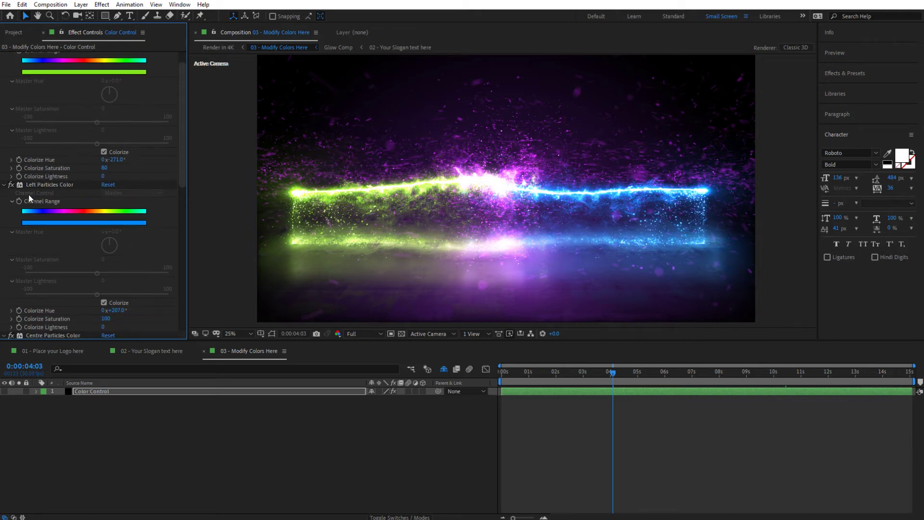
left_click(42, 185)
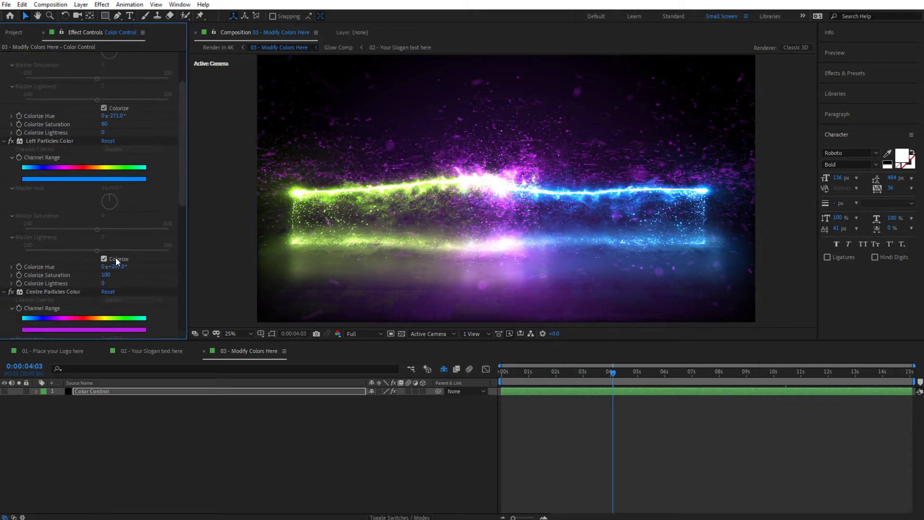
scroll(121, 264, "down", 2)
left_click_drag(128, 266, 223, 279)
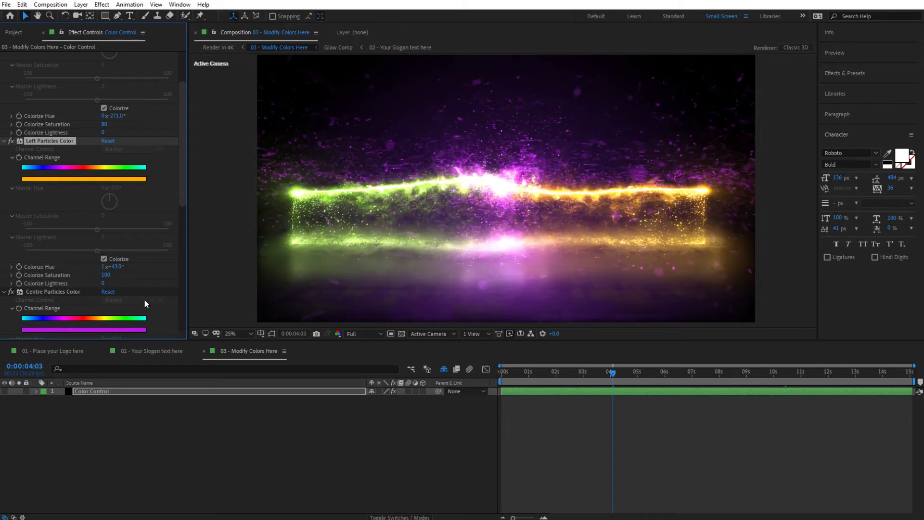
Set the Centre Particles Color effect's Colorize Hue to 0x+39.0°.
scroll(42, 259, "down", 3)
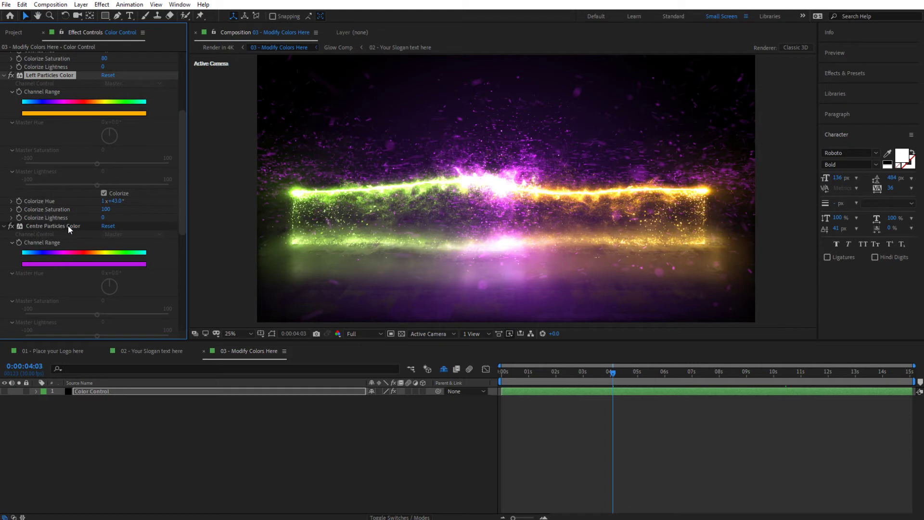
scroll(55, 227, "down", 2)
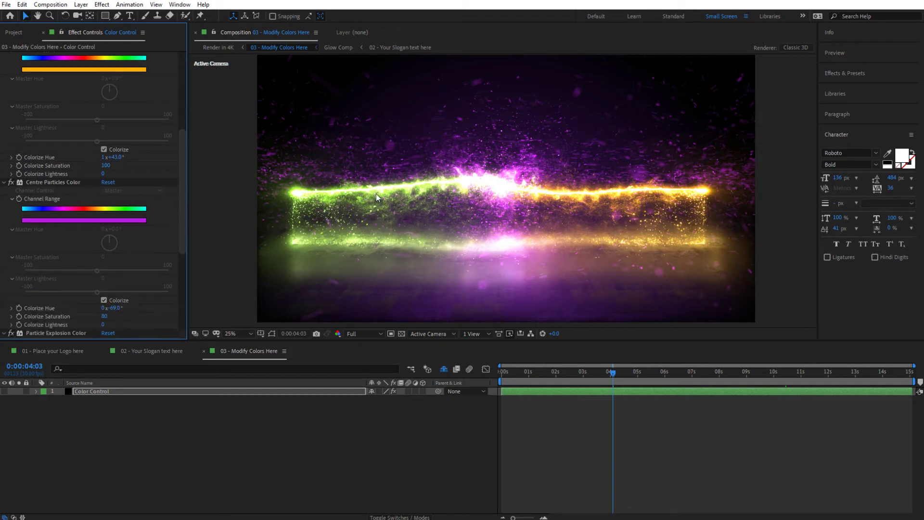
left_click_drag(116, 307, 171, 307)
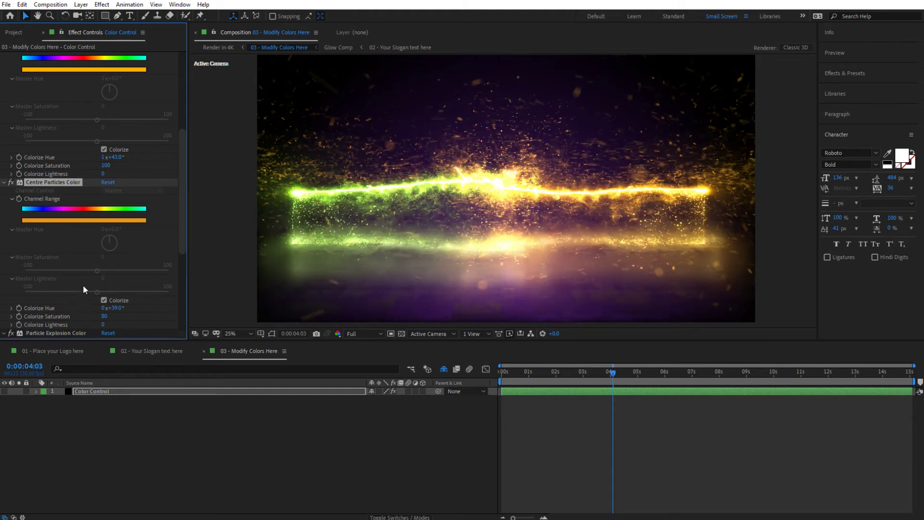
Move the current time to 0:00:07:04 and set the Particle Explosion Color effect's Colorize Hue to 0x+78.0°.
scroll(83, 284, "down", 5)
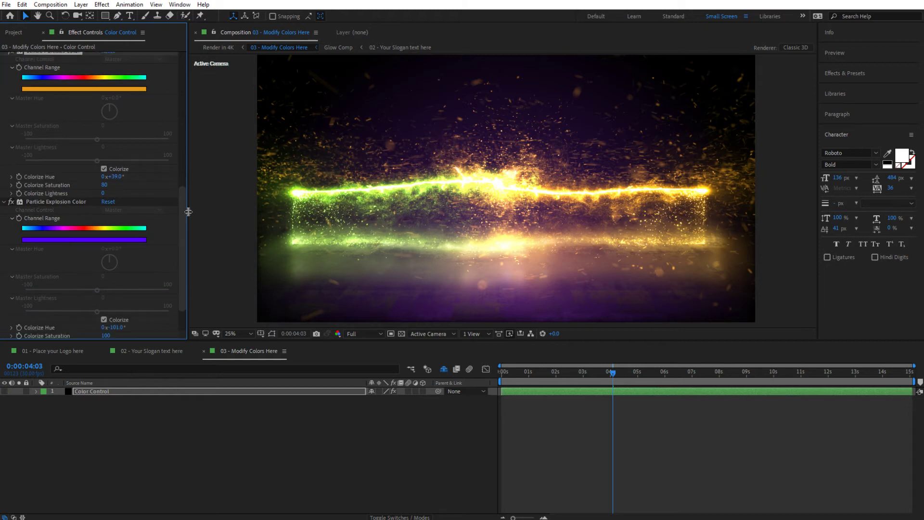
scroll(181, 235, "down", 2)
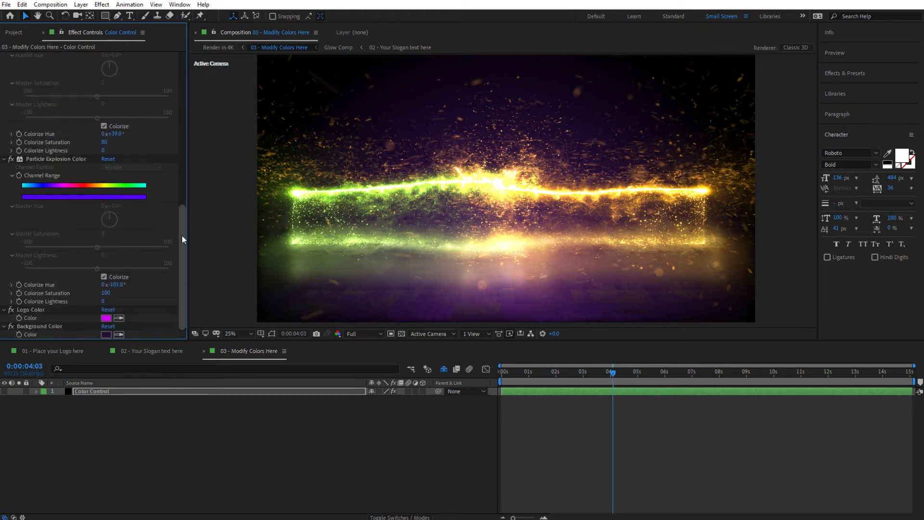
left_click(40, 159)
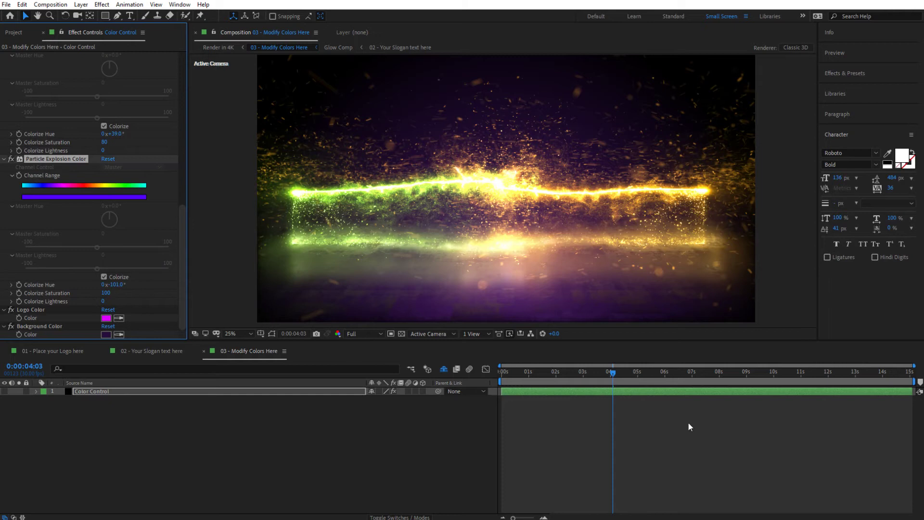
left_click(695, 375)
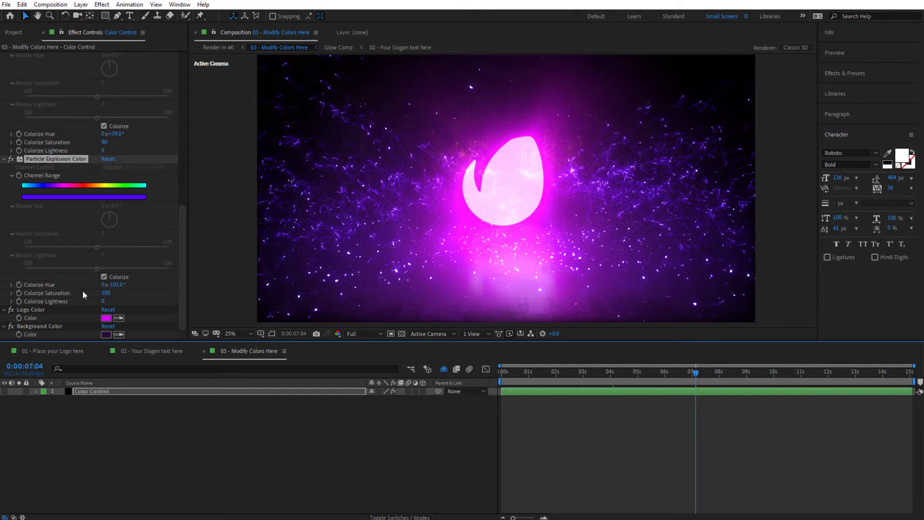
left_click_drag(115, 286, 172, 283)
left_click_drag(186, 281, 197, 283)
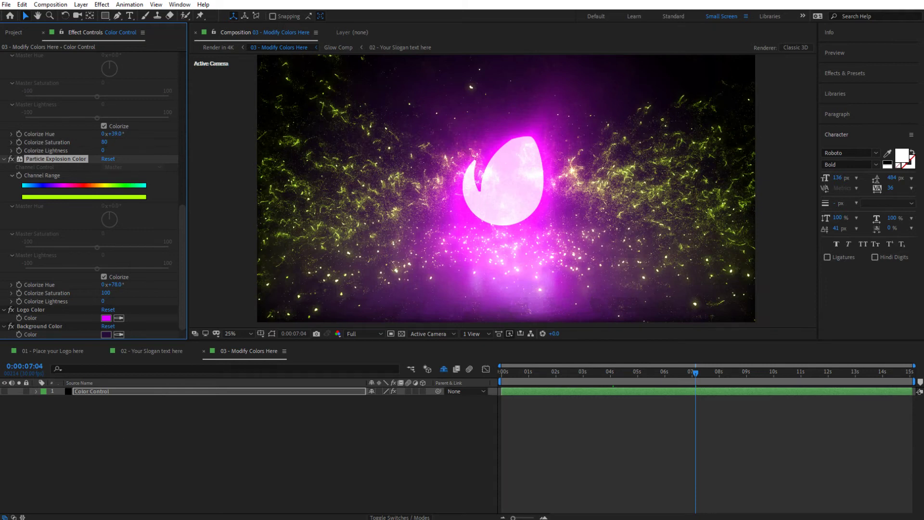
Set the Logo Color effect's color to green 5AB212.
left_click(106, 319)
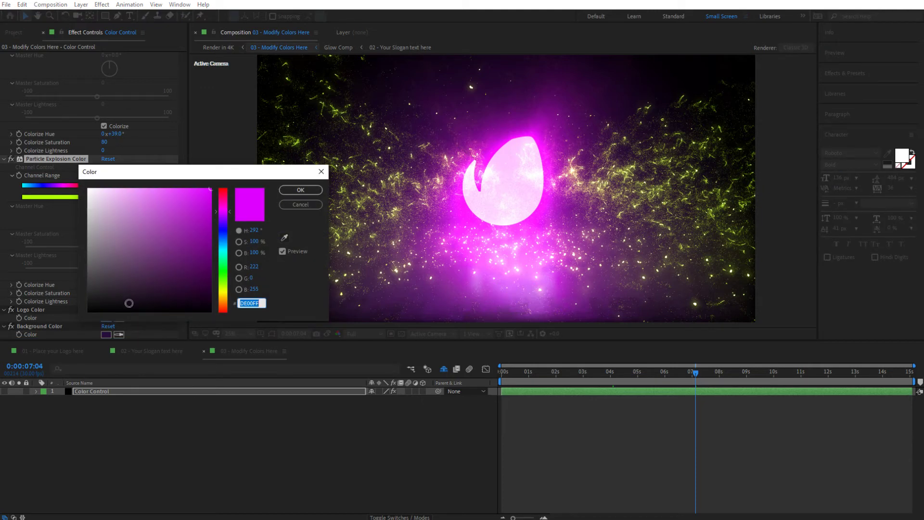
left_click_drag(221, 228, 223, 285)
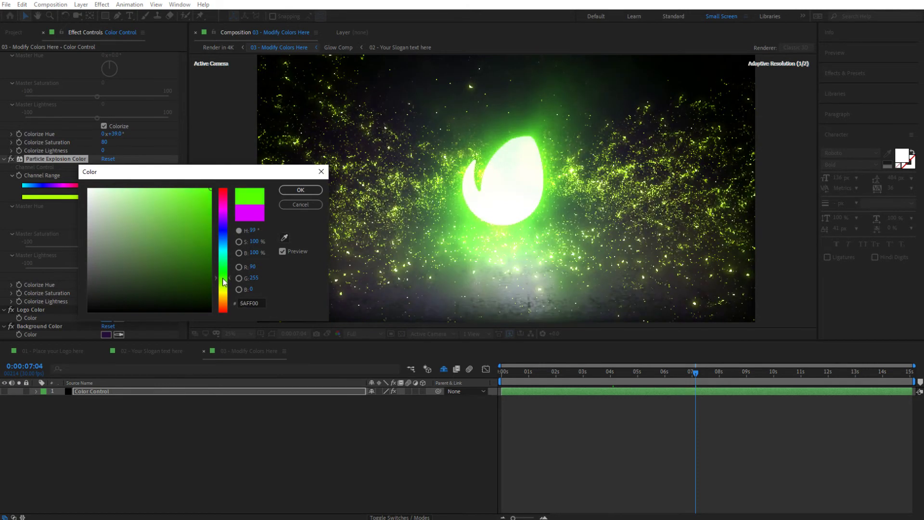
left_click(180, 188)
left_click_drag(180, 188, 197, 225)
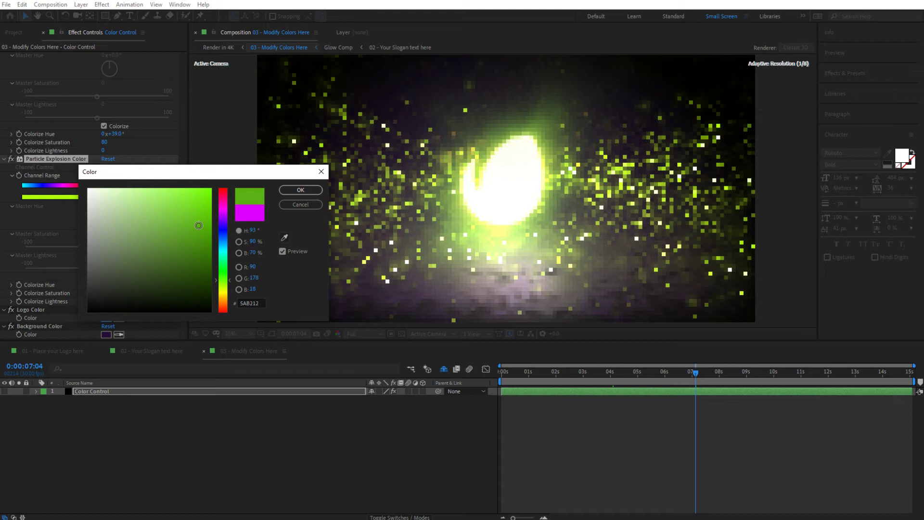
left_click(301, 190)
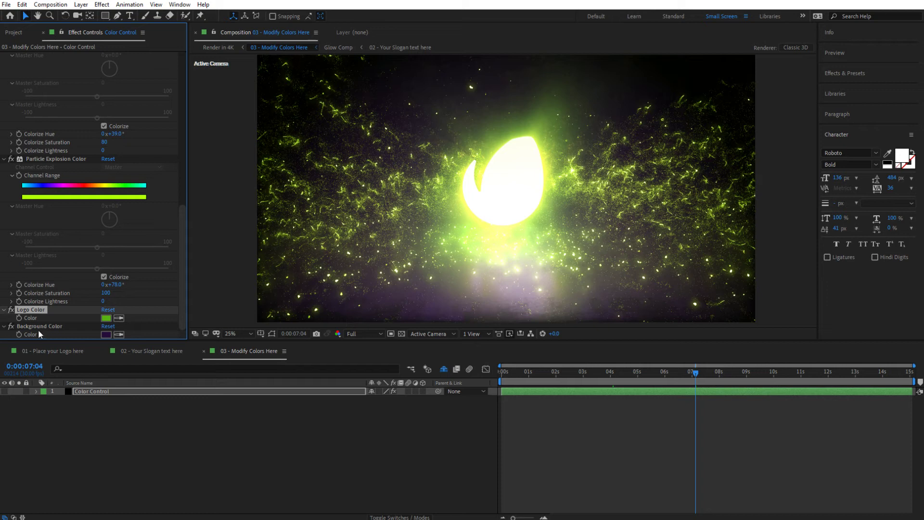
Set the Background Color effect's color to a dark olive yellow, 231F07.
left_click(106, 334)
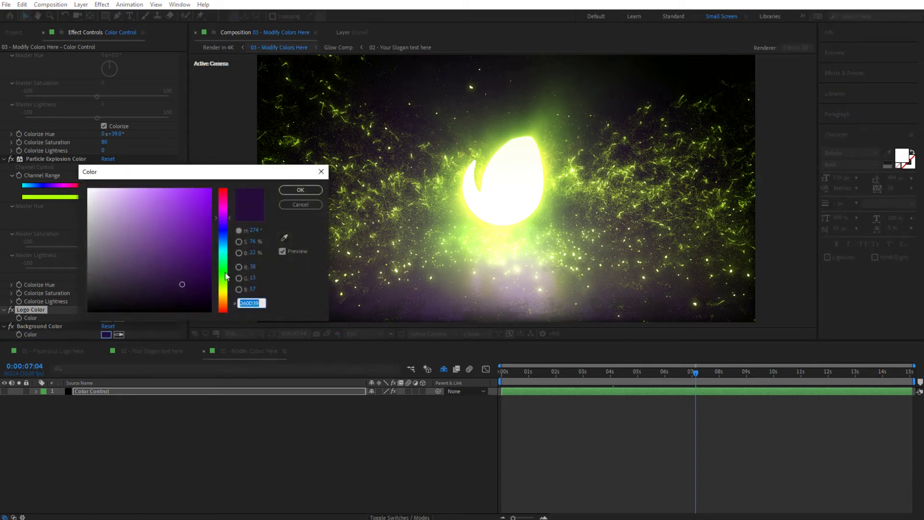
left_click(229, 272)
left_click_drag(229, 273, 230, 295)
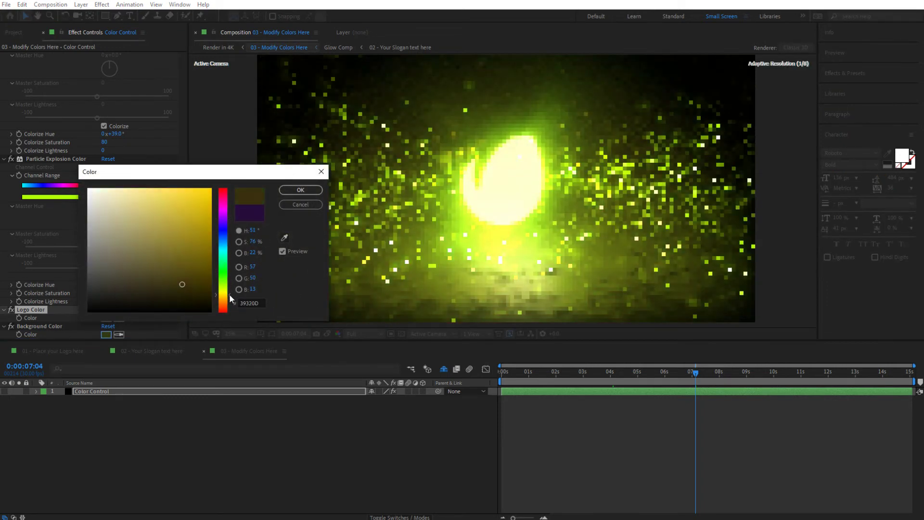
left_click(290, 190)
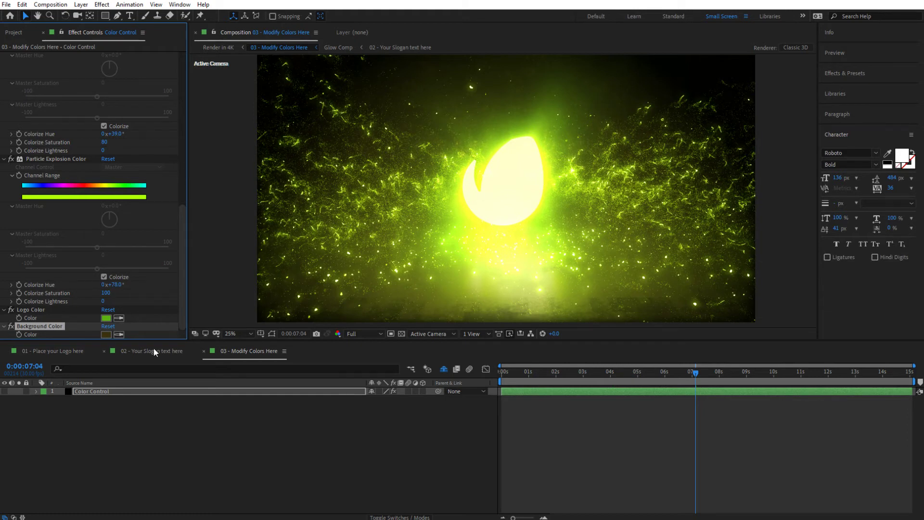
left_click(106, 334)
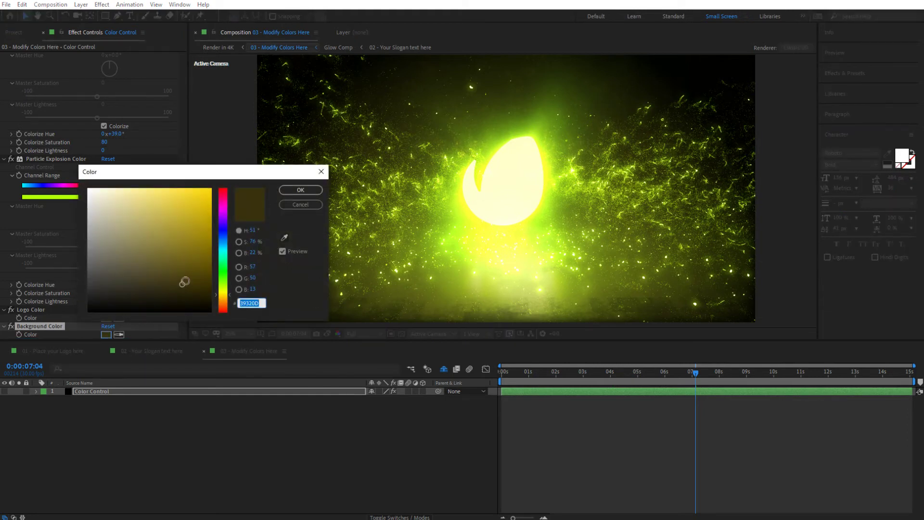
left_click_drag(182, 286, 186, 295)
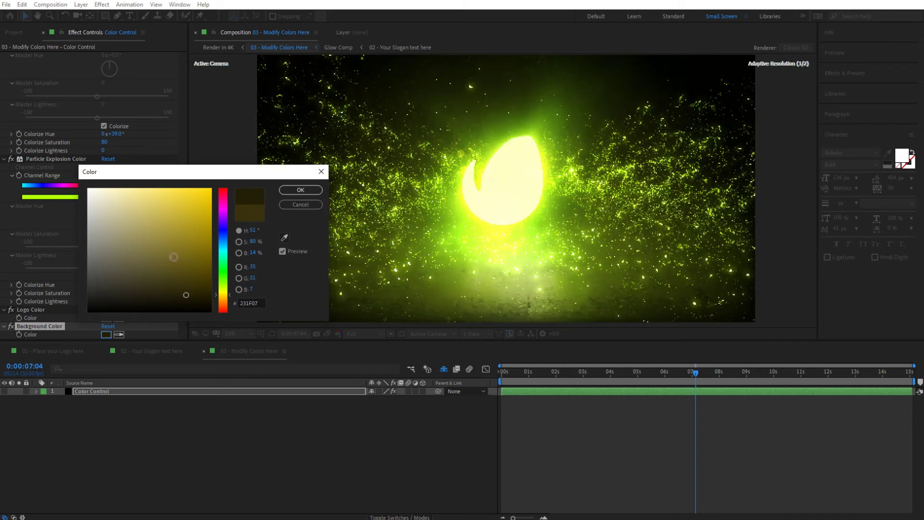
left_click(300, 190)
Darken the Logo Color effect's green to 3C6C15.
left_click(106, 317)
left_click_drag(188, 263, 186, 260)
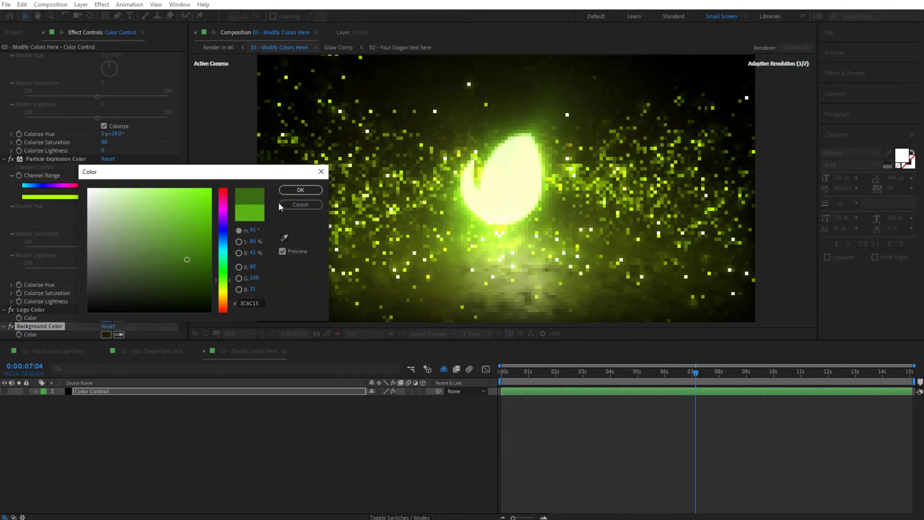
left_click(291, 190)
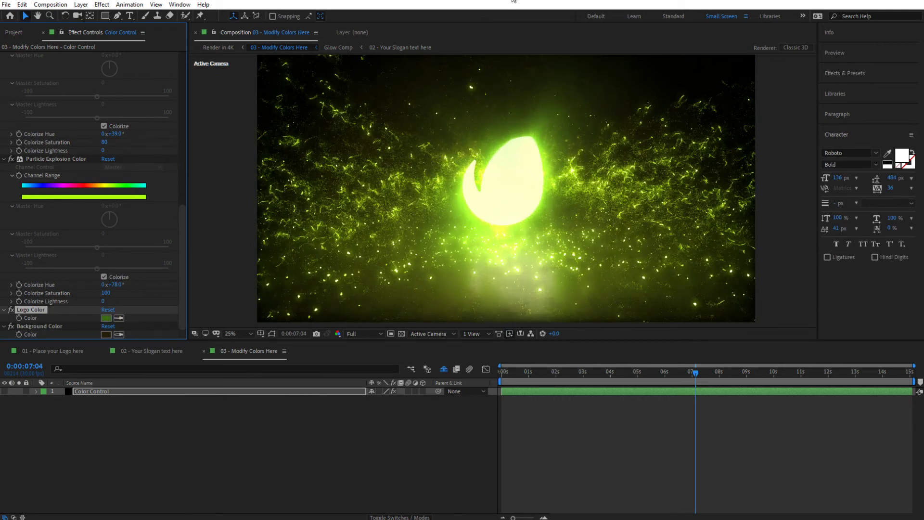
Move the current time to 0:00:02:09 and set the Background Color effect's color to a dark indigo blue.
left_click(564, 378)
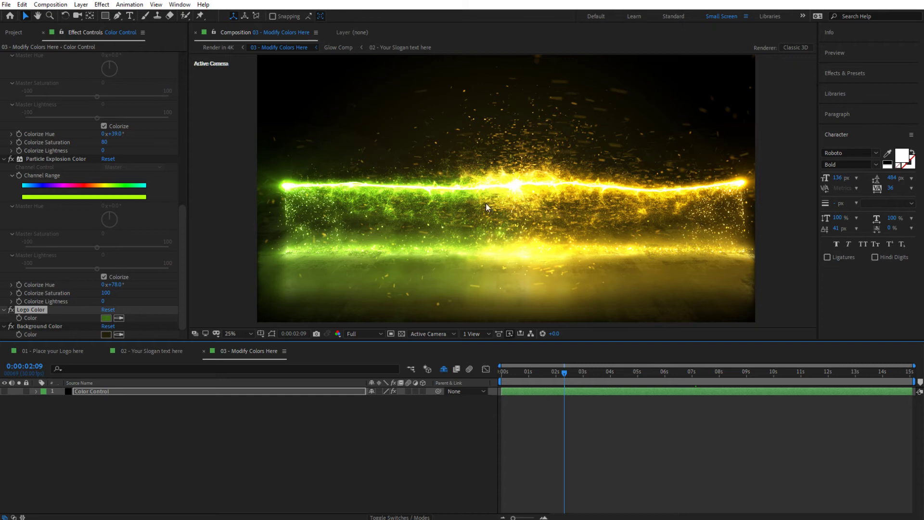
left_click(106, 334)
left_click_drag(223, 257, 225, 232)
mouse_move(168, 295)
left_mouse_down()
mouse_move(193, 290)
mouse_move(176, 288)
left_mouse_up()
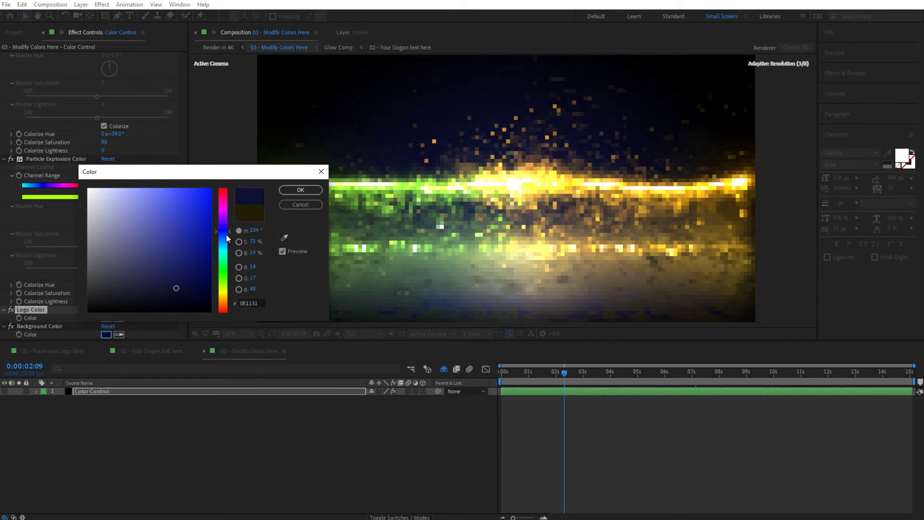
left_click_drag(228, 238, 224, 229)
left_click(300, 190)
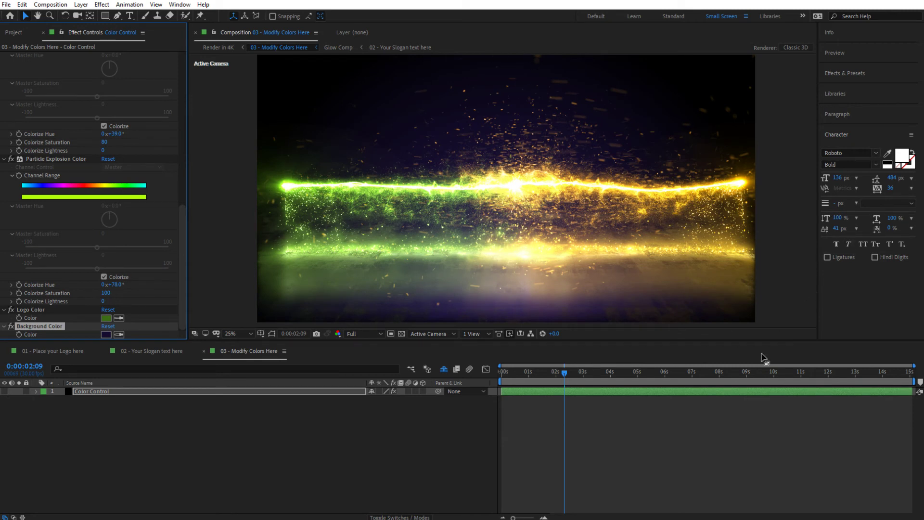
Move the current time to 0:00:12:17 and brighten the Logo Color effect's green to 55B705.
left_click(817, 372)
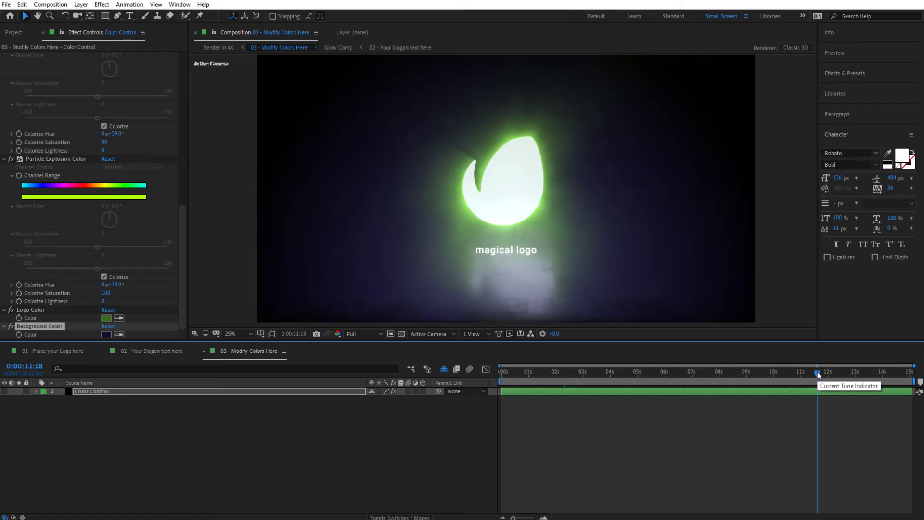
left_click(843, 373)
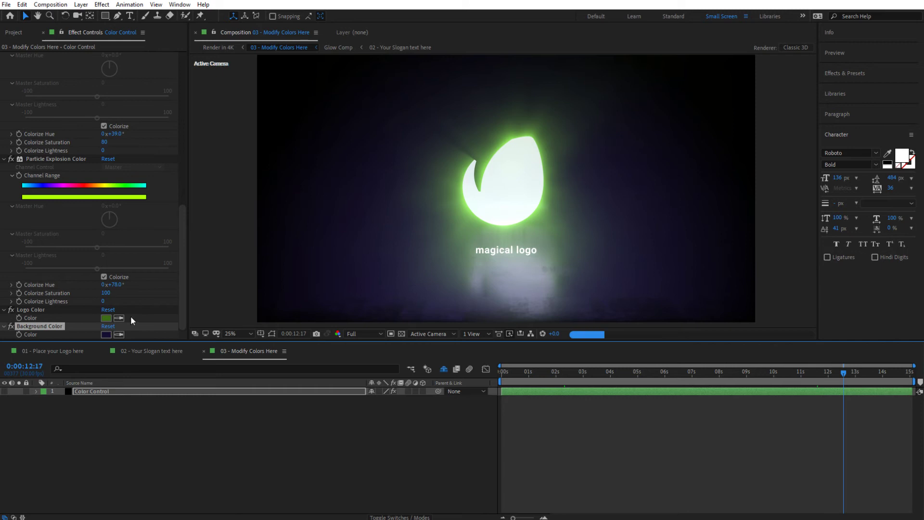
left_click(106, 318)
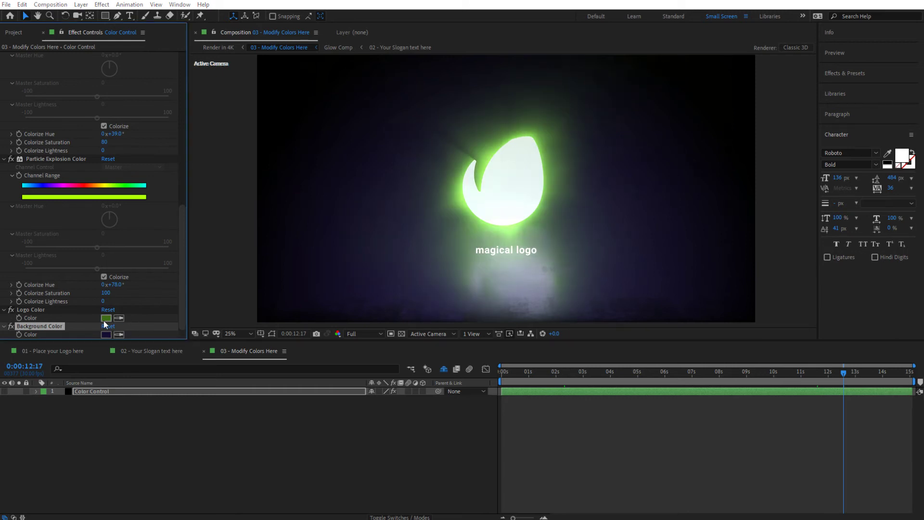
left_click(186, 239)
left_click_drag(186, 239, 207, 223)
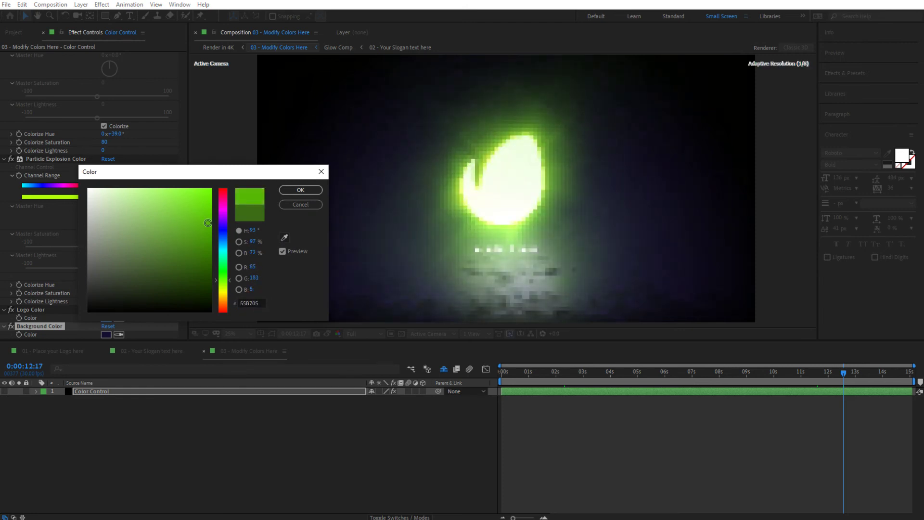
left_click(301, 190)
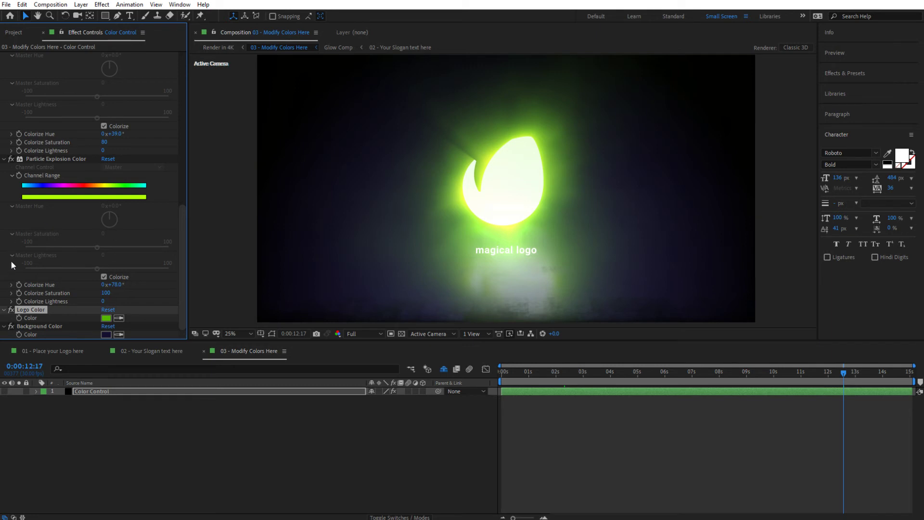
Open the Render in Full HD composition from the 04 - Render your project here folder and end its work area at about 13 seconds.
left_click(14, 32)
left_click(37, 152)
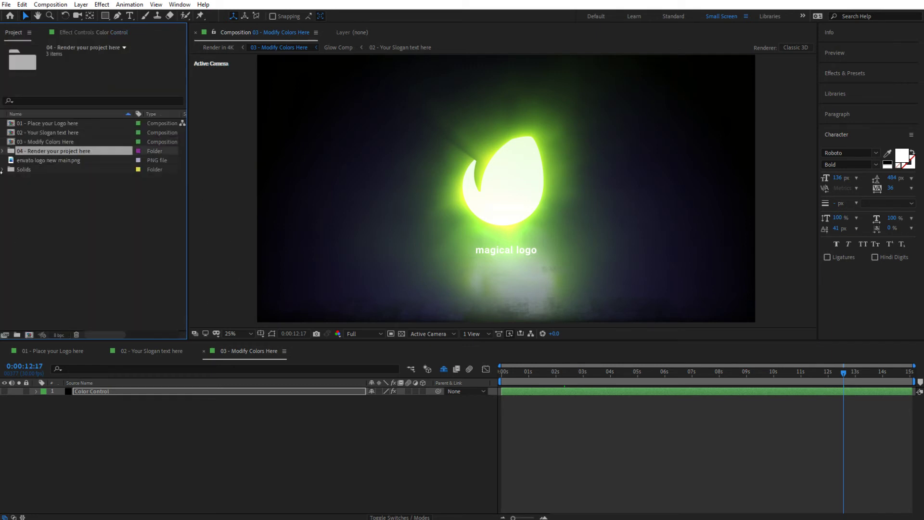
left_click(3, 151)
left_click(38, 160)
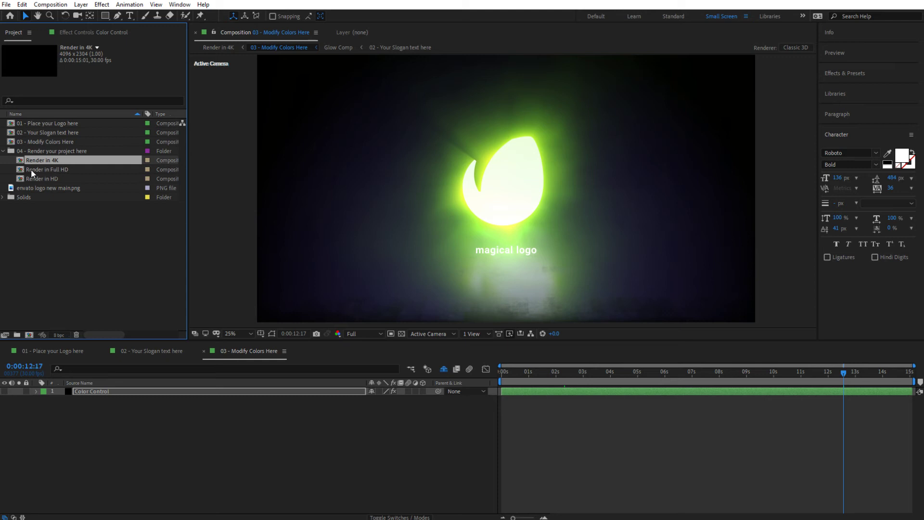
double_click(58, 171)
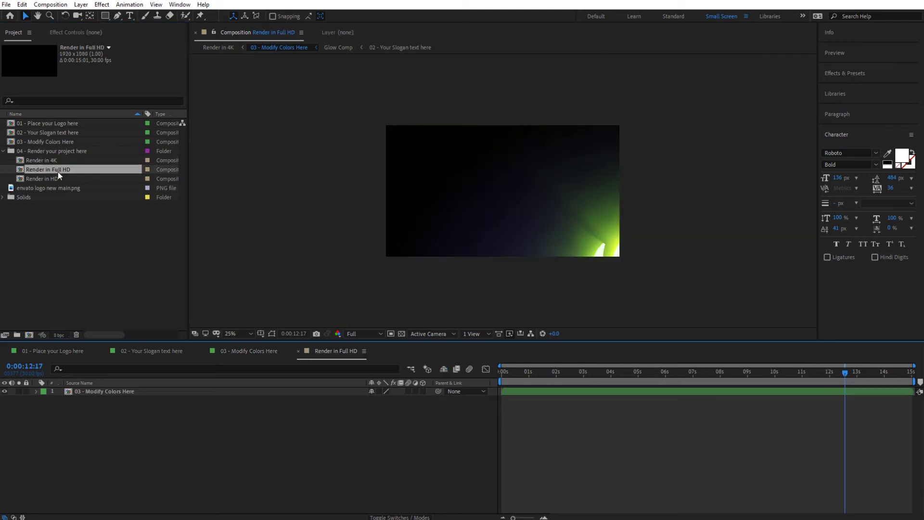
key("period")
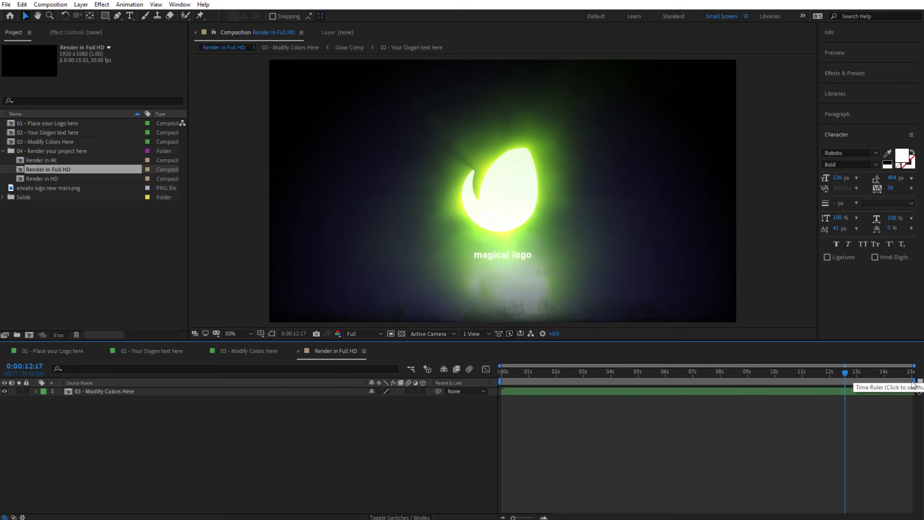
left_click_drag(914, 380, 860, 383)
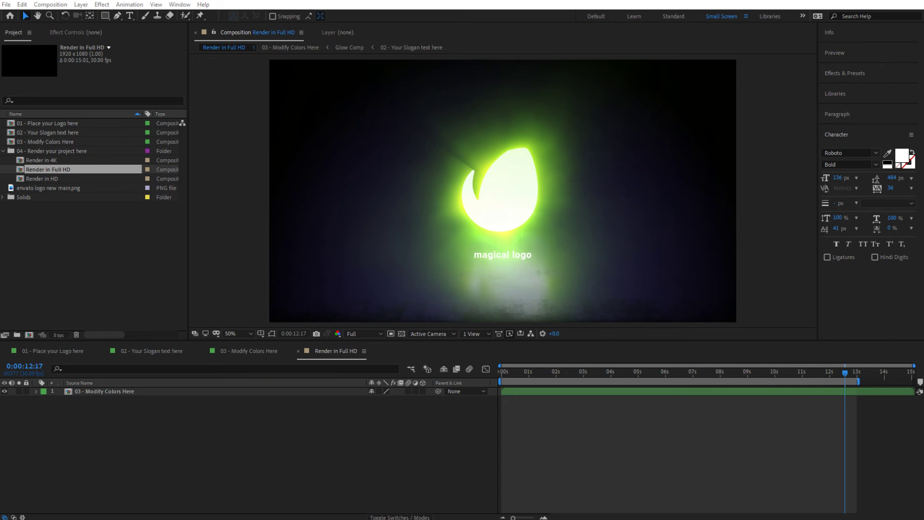
Import the magic-logo MP3 track into the project and add it beneath the 03 - Modify Colors Here layer in the Full HD composition.
key("alt+Tab")
left_click_drag(650, 219, 111, 245)
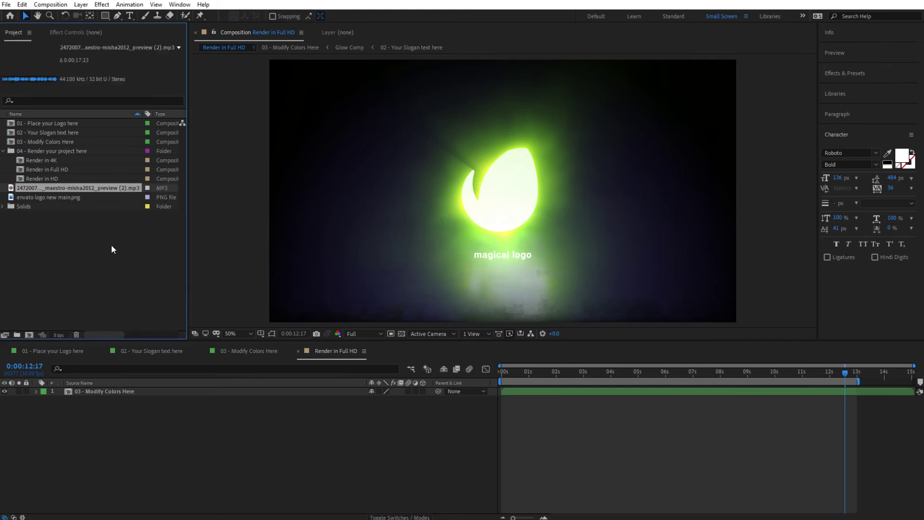
left_click_drag(30, 189, 128, 422)
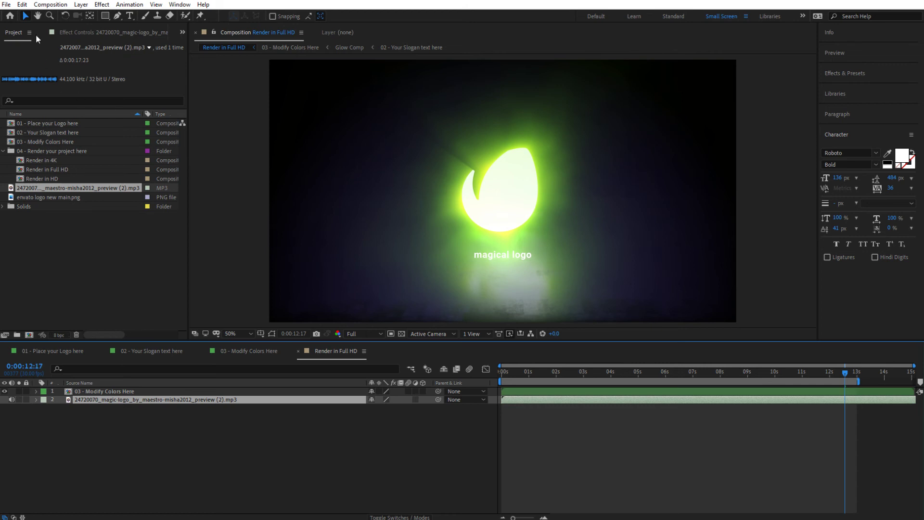
Send the Full HD composition to the Adobe Media Encoder queue and choose H.264 as its export format.
left_click(51, 5)
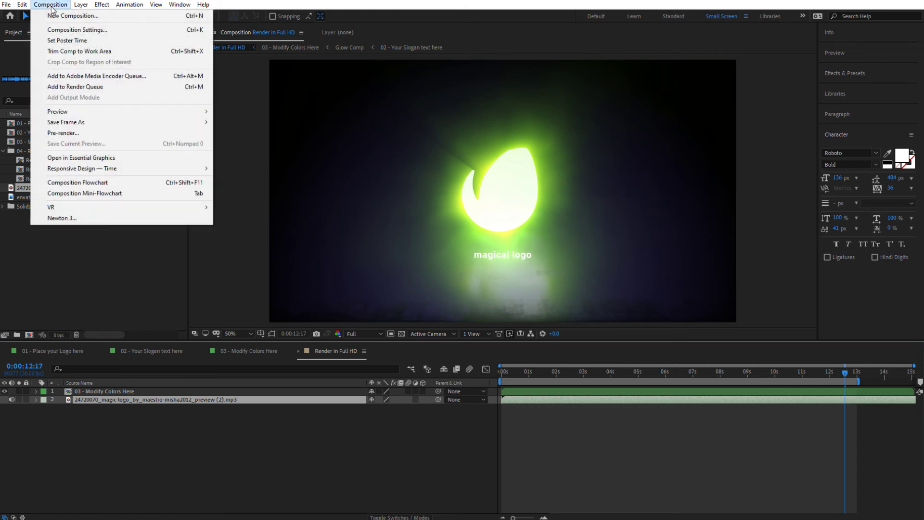
left_click(110, 79)
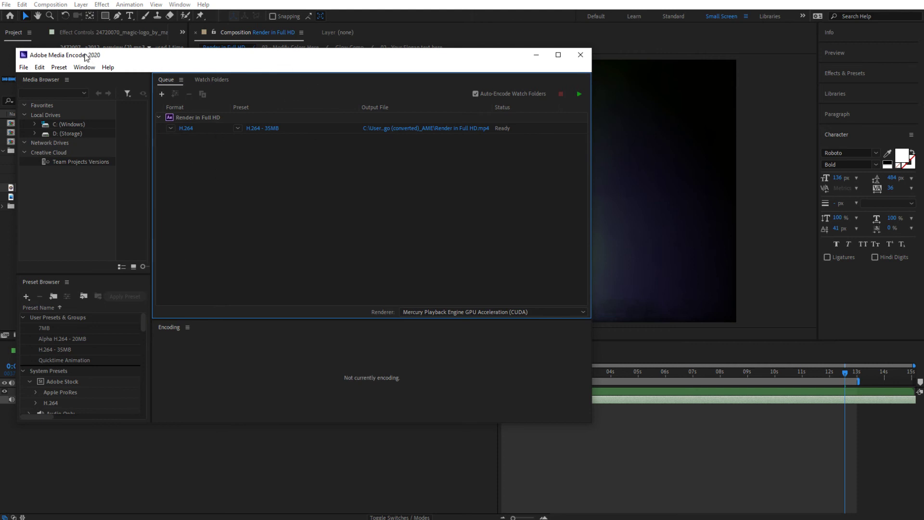
left_click(270, 131)
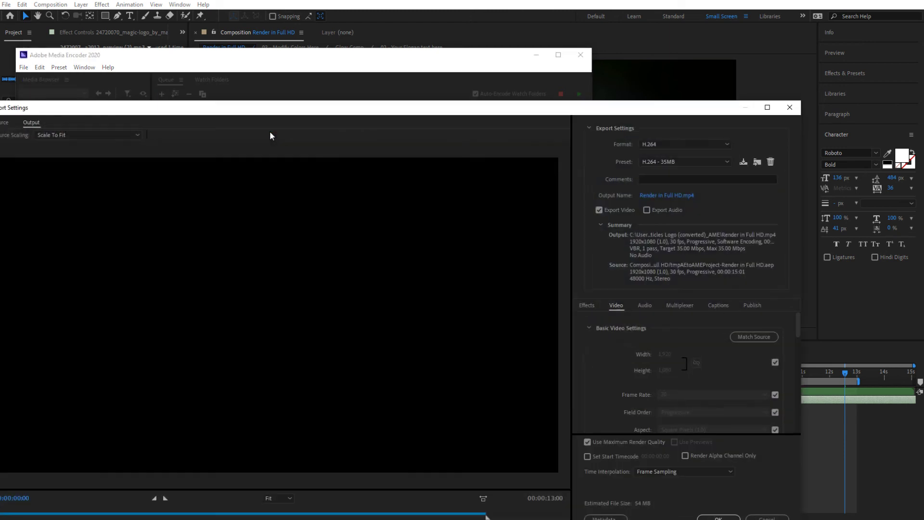
left_click_drag(401, 115, 417, 61)
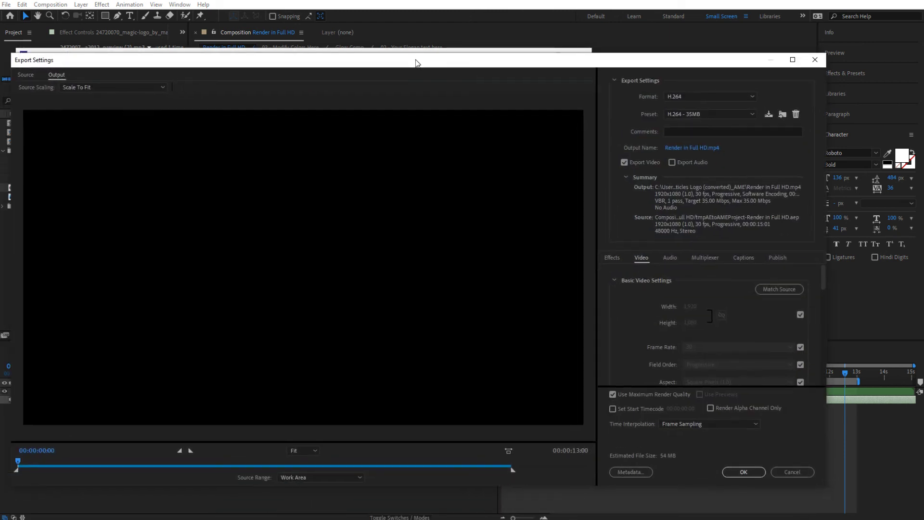
left_click(681, 97)
left_click(684, 235)
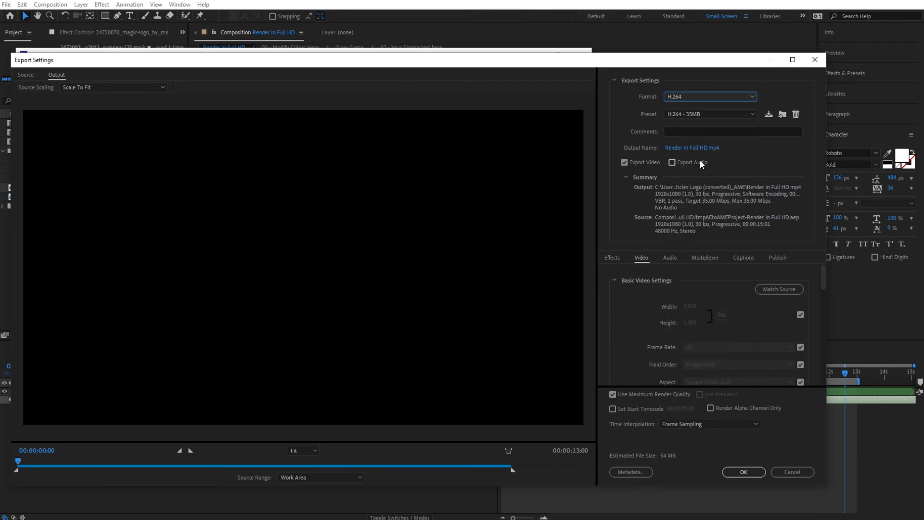
Set the export's output file to Magical Logo in the Assets folder.
left_click(696, 148)
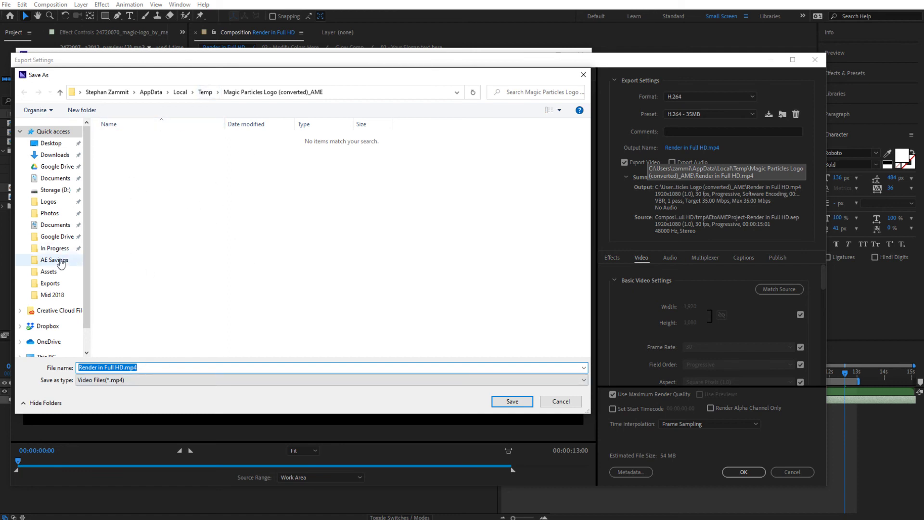
left_click(49, 272)
left_click(131, 368)
triple_click(130, 370)
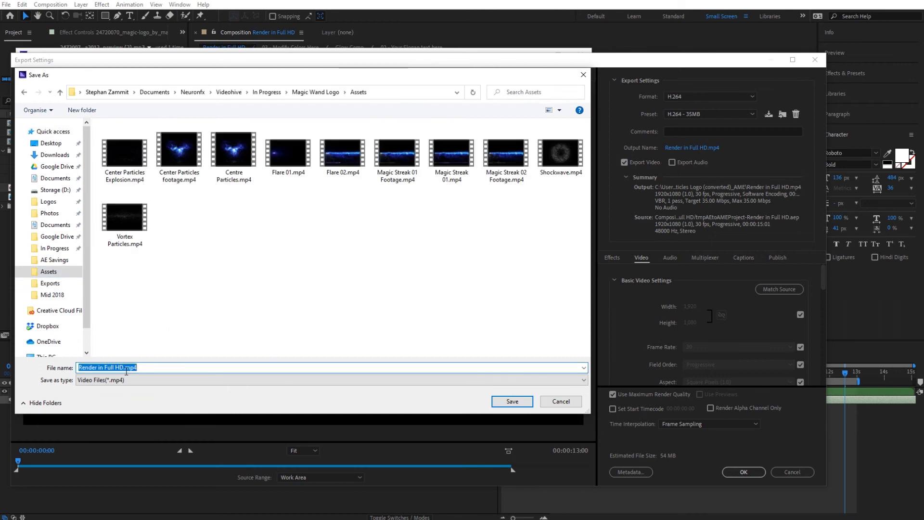
type("Magical Logo")
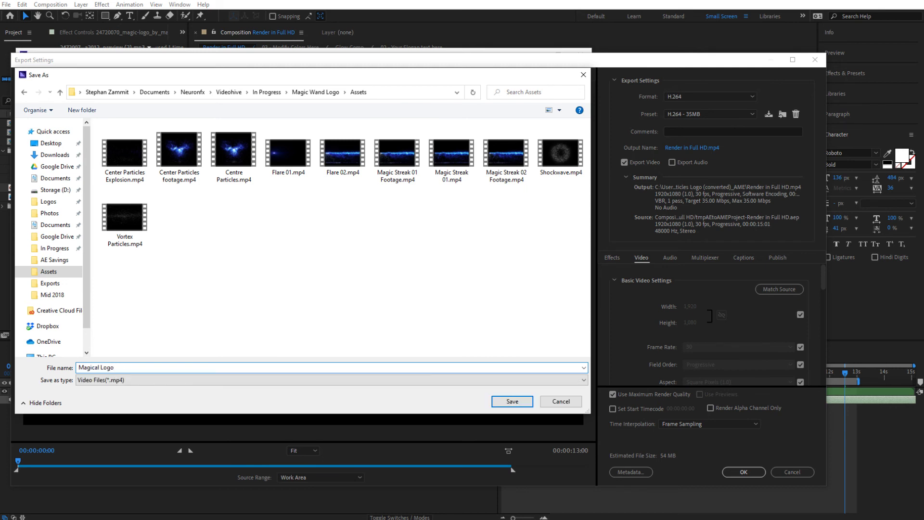
left_click(514, 402)
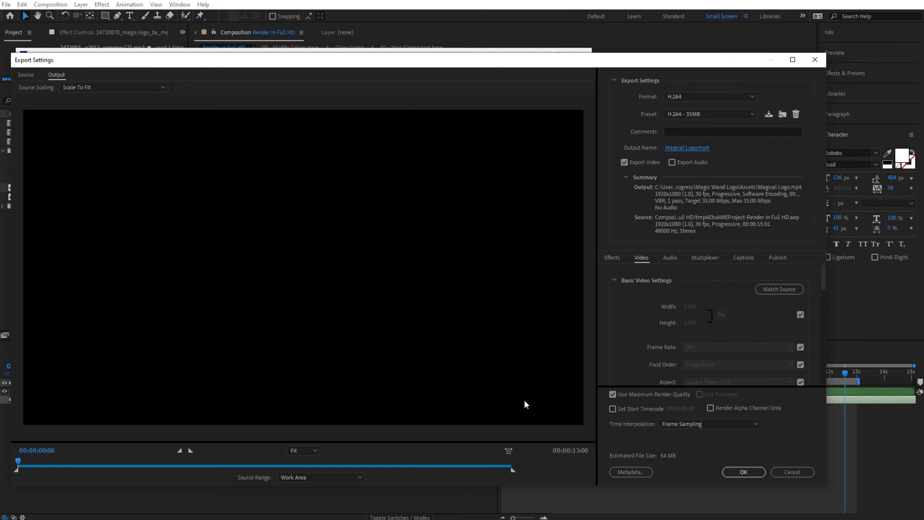
Enable audio export for the Magical Logo video and preview its frame at about 3 seconds.
left_click(672, 163)
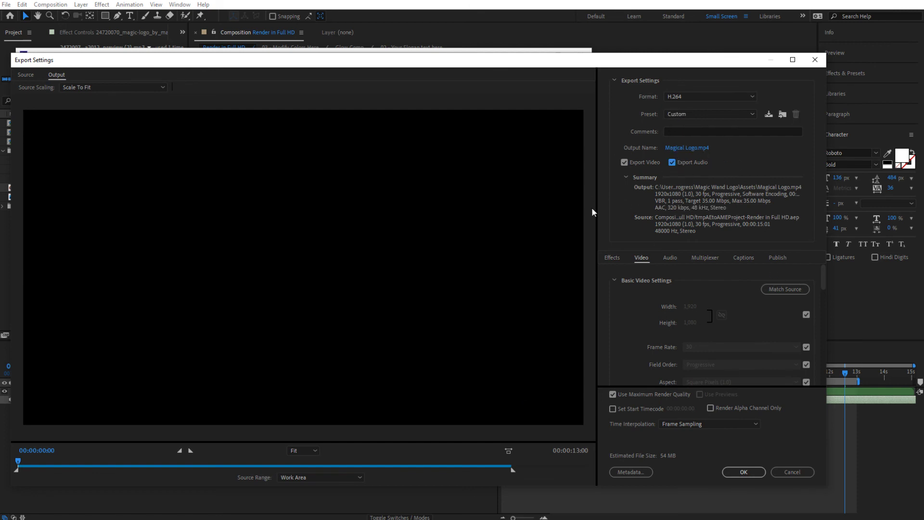
left_click_drag(142, 466, 133, 461)
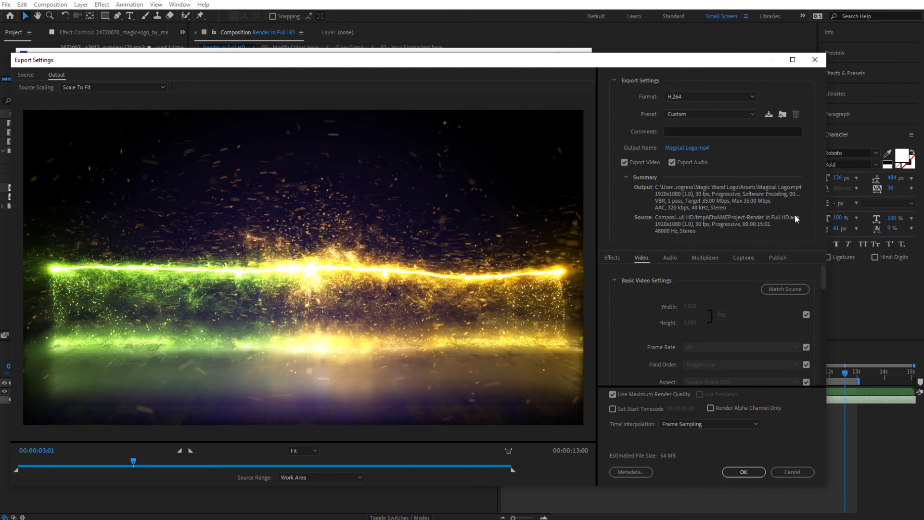
Review the export's basic video settings, target and maximum bitrate, and render quality option.
scroll(698, 318, "down", 5)
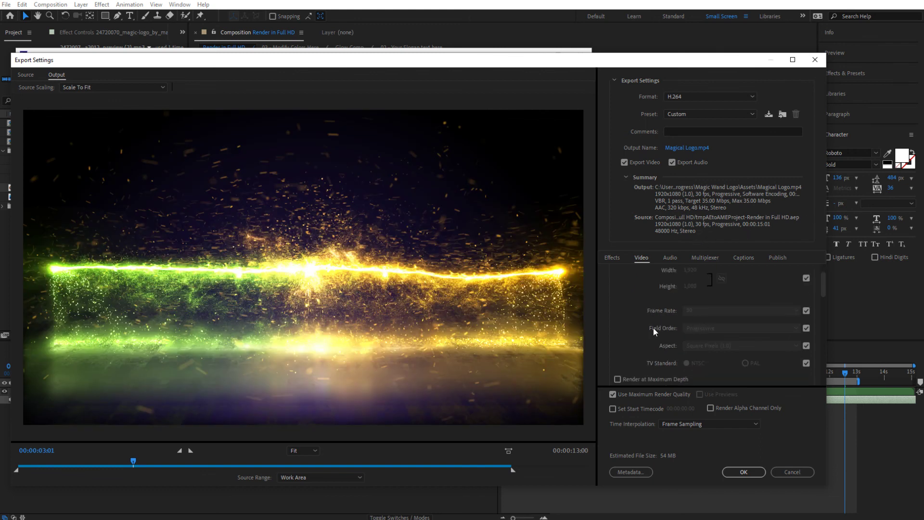
scroll(673, 320, "up", 4)
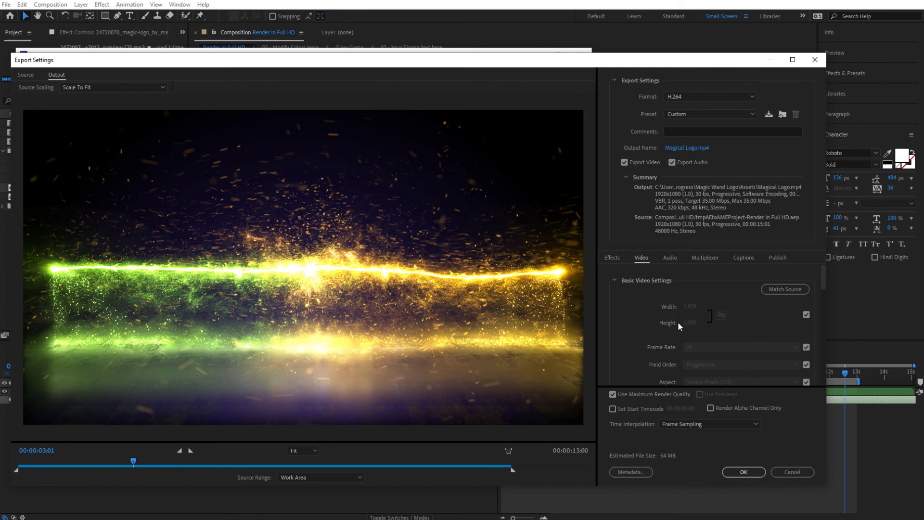
scroll(677, 321, "down", 8)
scroll(692, 330, "up", 2)
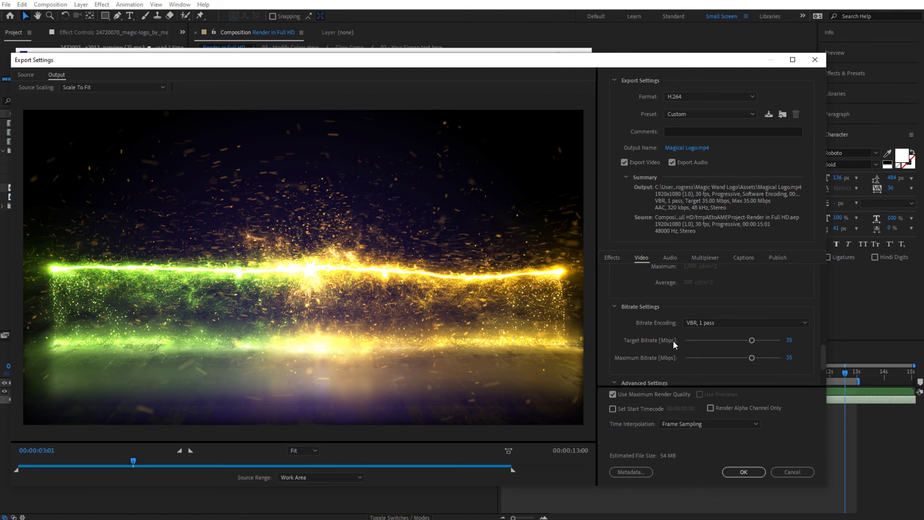
key("Return")
scroll(639, 340, "down", 3)
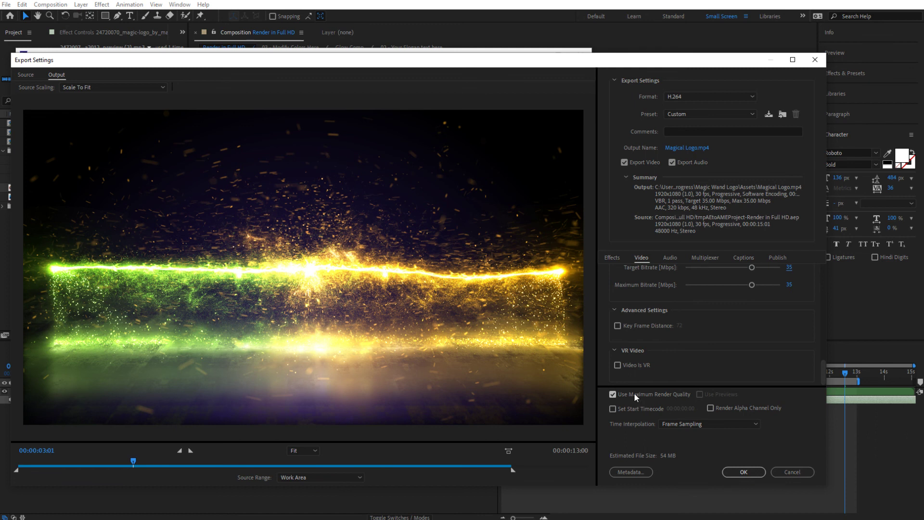
Accept the export settings and start encoding the queued Full HD composition.
left_click(744, 471)
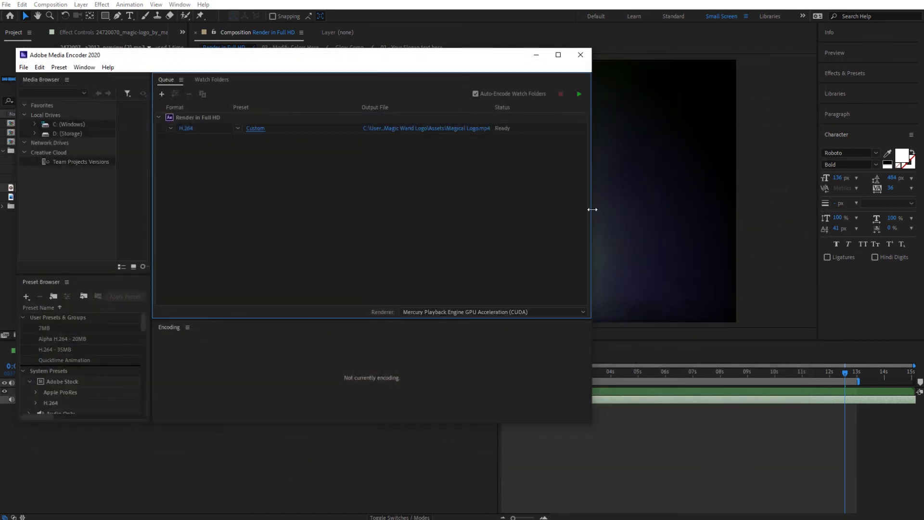
left_click(579, 95)
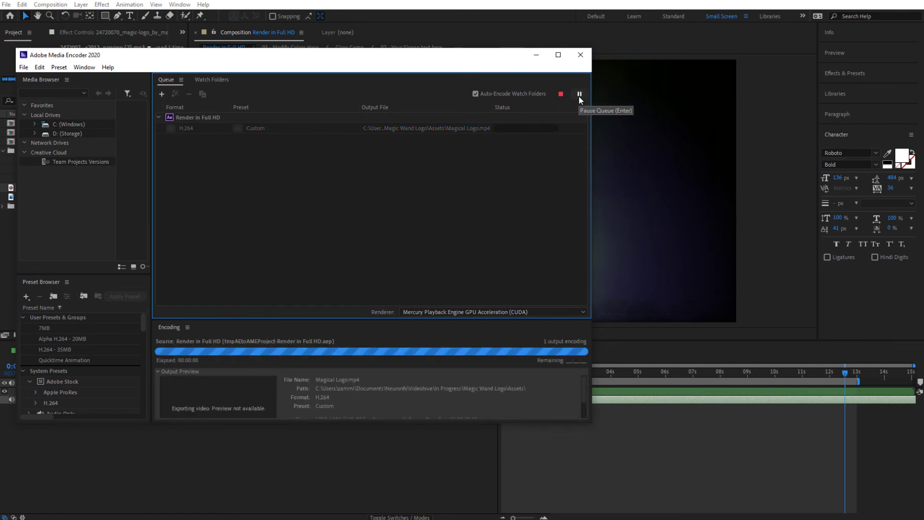